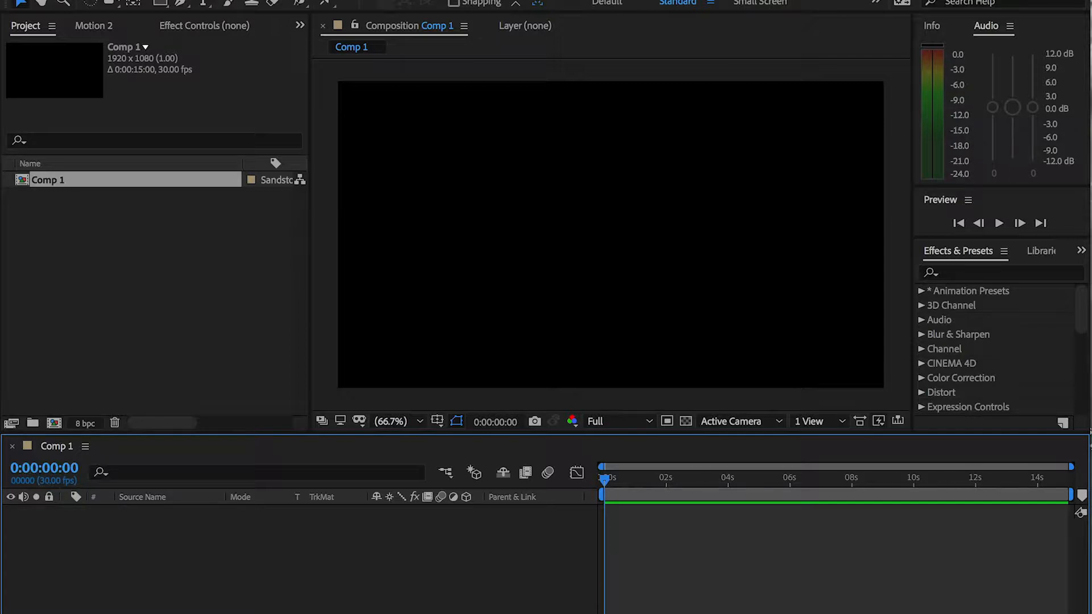
{"action": "key", "text": "XF86MonBrightnessUp"}
{"action": "key", "text": "XF86MonBrightnessUp"}
Delete the existing Comp 1 and create a new 1920 x 1080, 30 fps, 15-second composition named Comp 1
{"action": "left_click", "coordinate": [48, 181]}
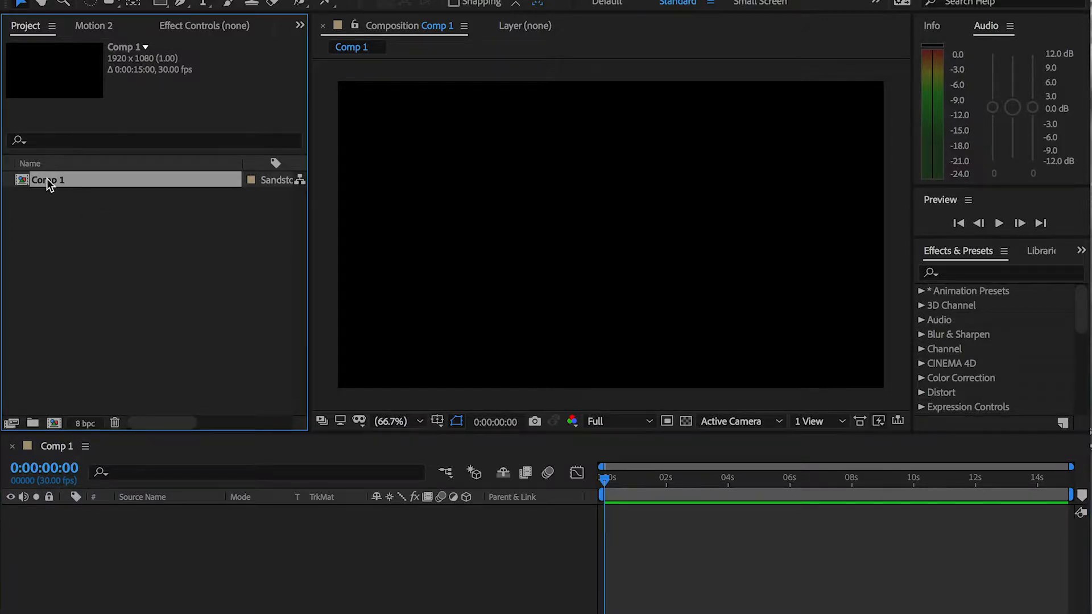
{"action": "key", "text": "Delete"}
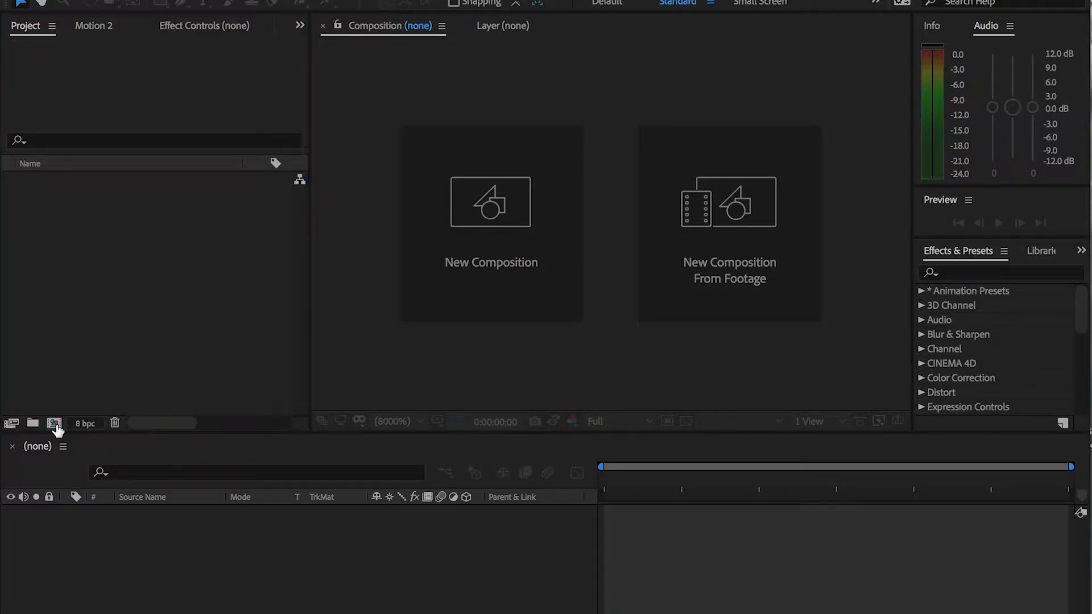
{"action": "left_click", "coordinate": [54, 424]}
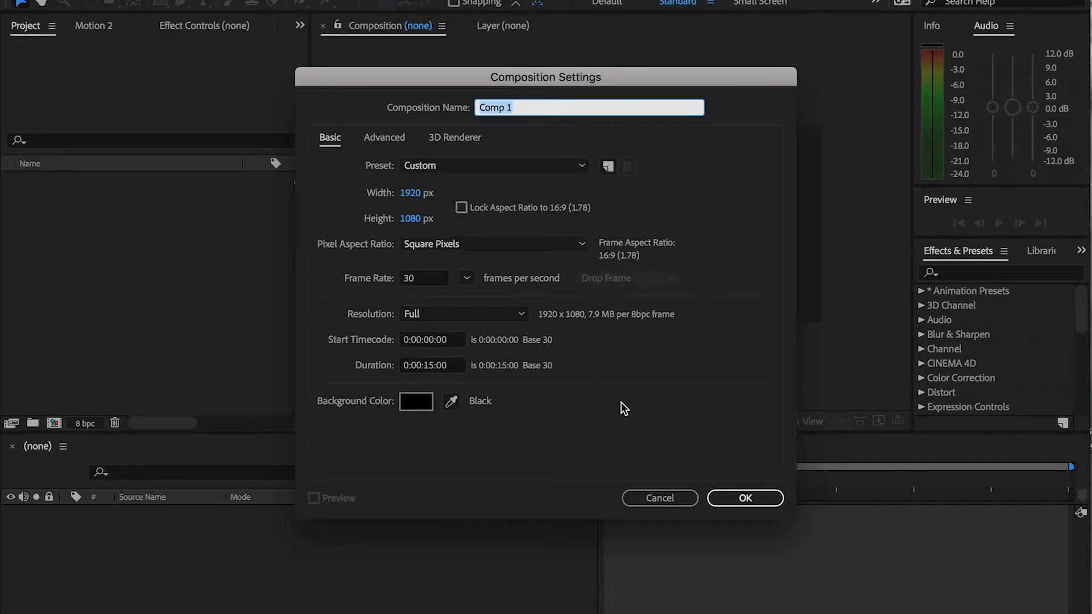
{"action": "left_click", "coordinate": [760, 498]}
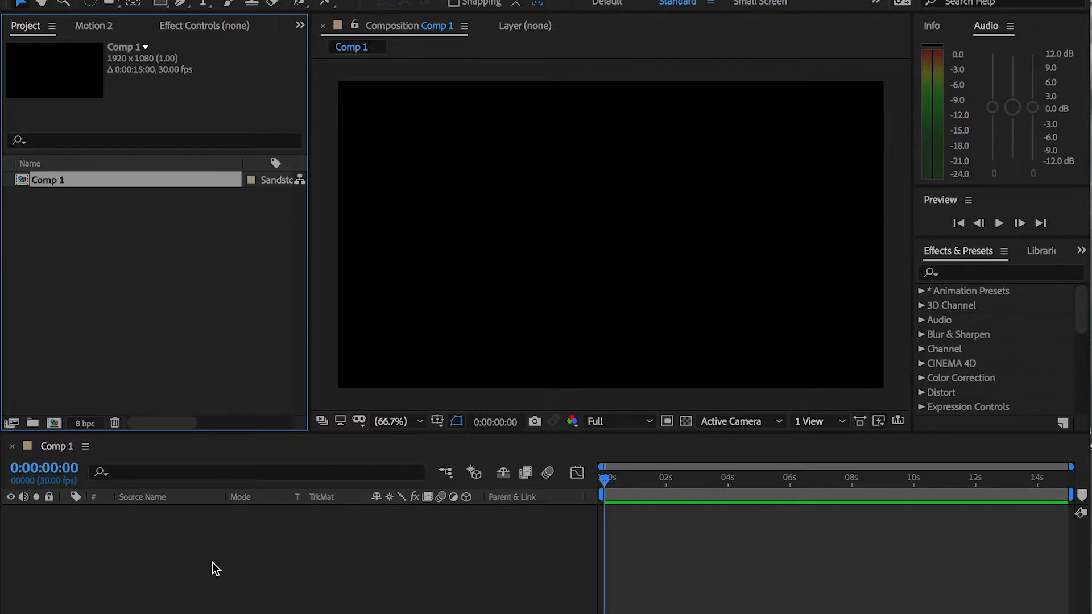
Bring Illenium - Needed You (ANG Remix).mp3 from the Finder window into Comp 1's timeline and play it briefly
{"action": "key", "text": "ctrl+Up"}
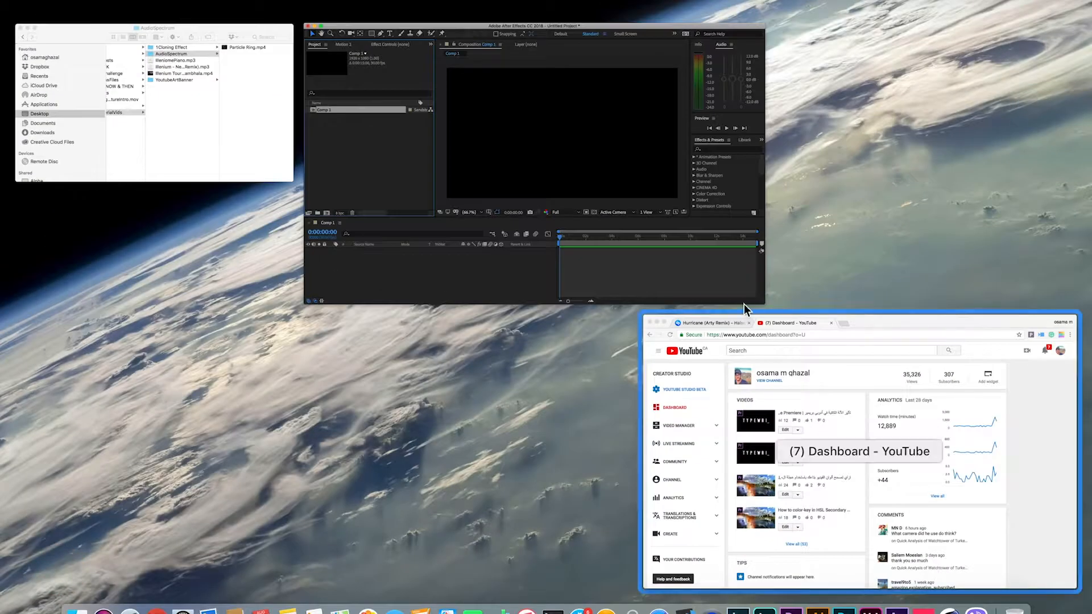
{"action": "left_click", "coordinate": [269, 133]}
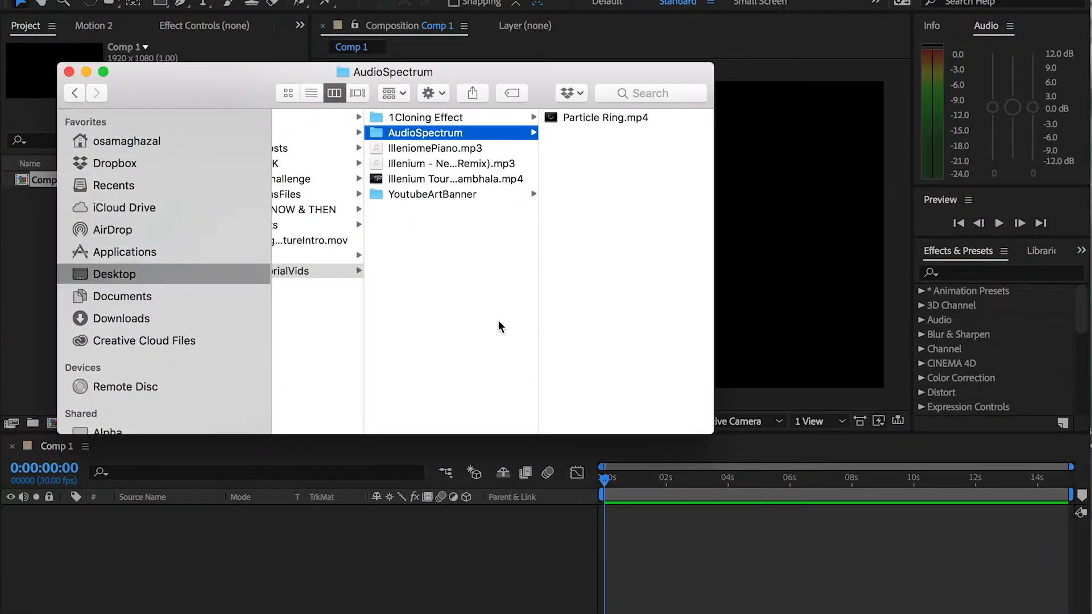
{"action": "scroll", "coordinate": [500, 327], "scroll_direction": "left", "scroll_amount": 2}
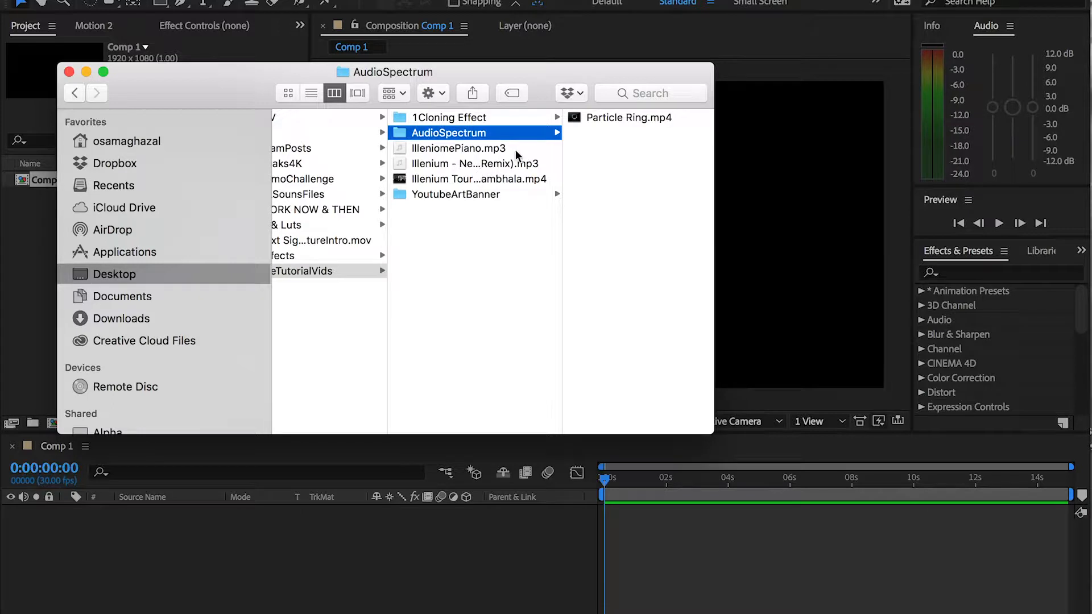
{"action": "left_click_drag", "start_coordinate": [487, 164], "coordinate": [335, 526]}
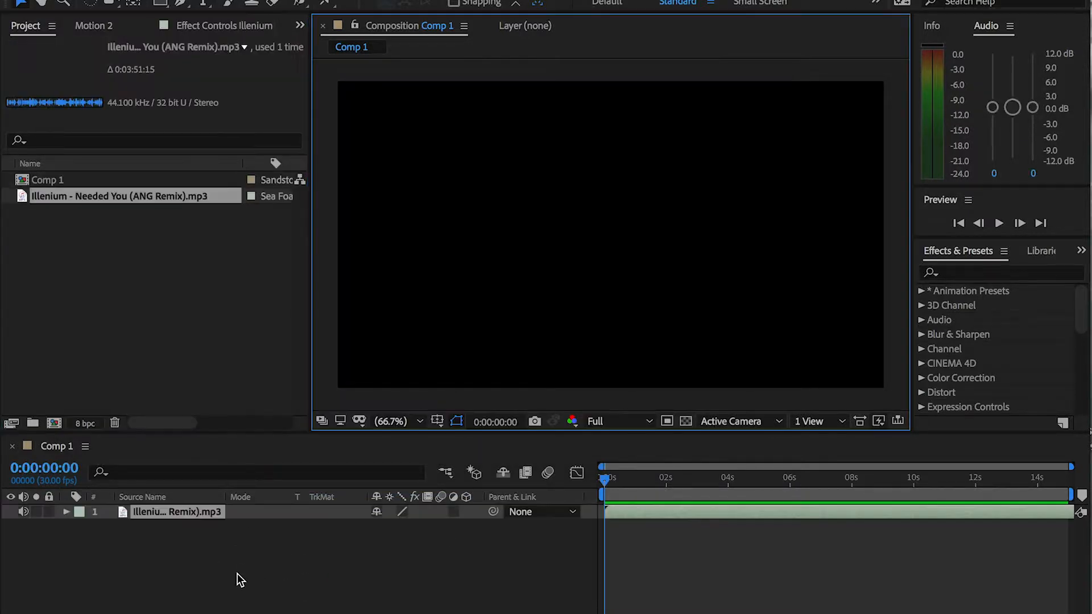
{"action": "key", "text": "space"}
{"action": "key", "text": "space"}
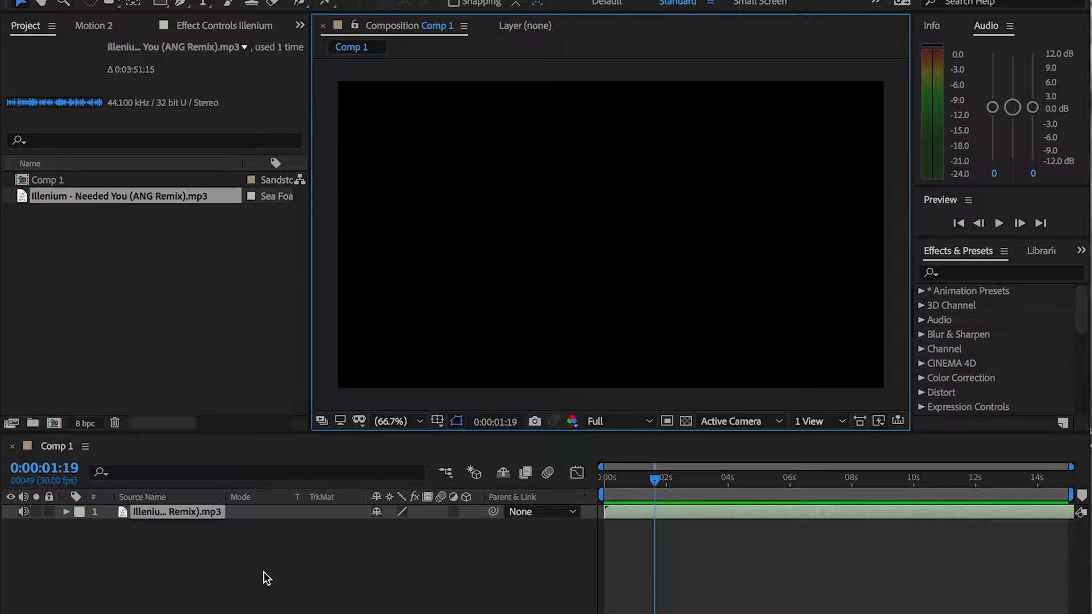
Search the effects for "audio" and pick the Audio Spectrum effect
{"action": "left_click", "coordinate": [988, 275]}
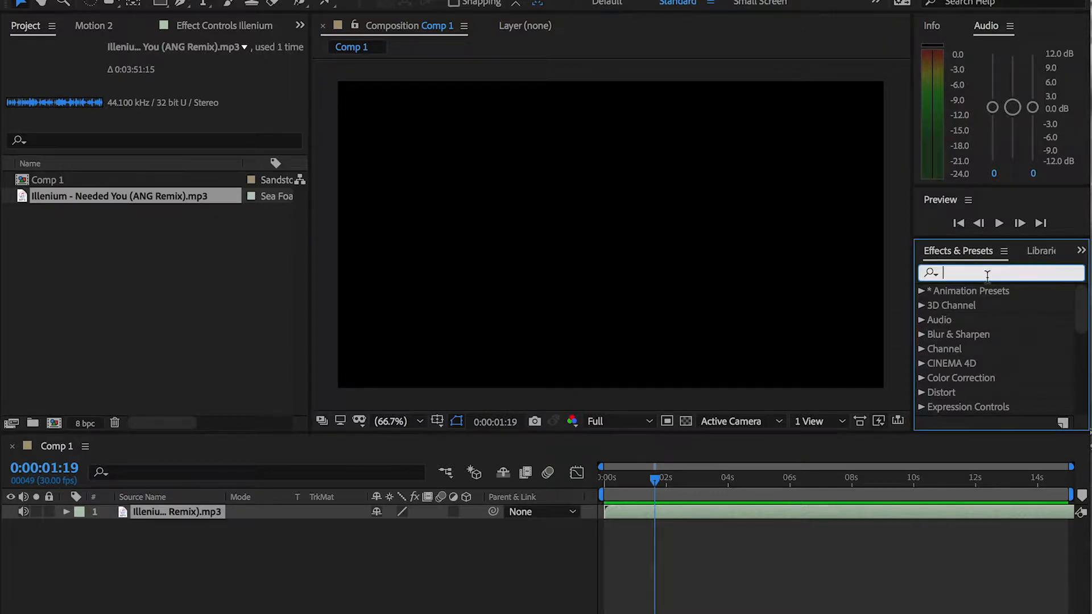
{"action": "type", "text": "ausi"}
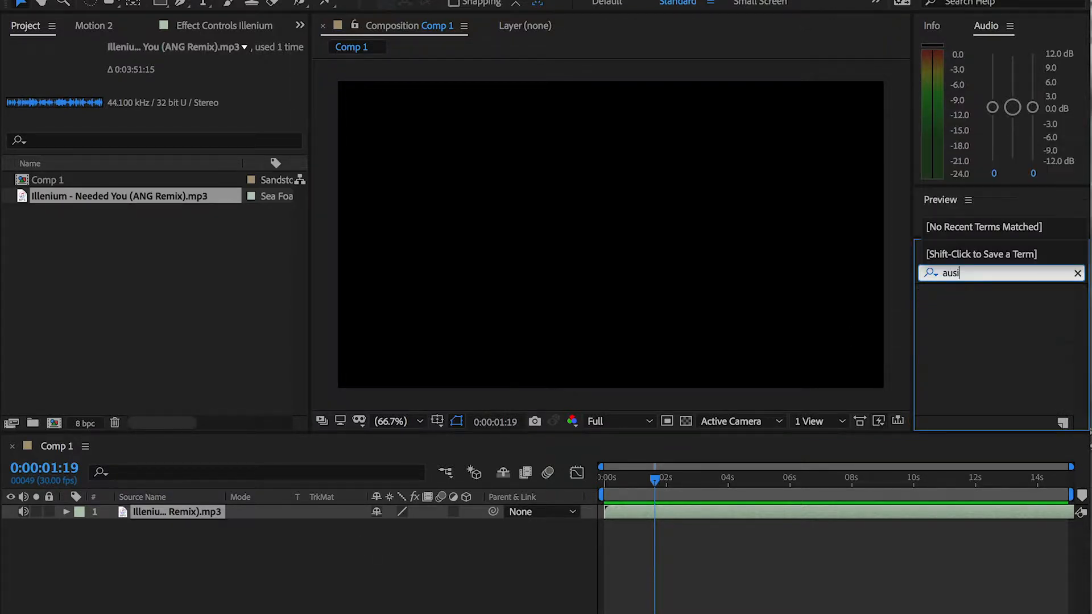
{"action": "key", "text": "BackSpace"}
{"action": "key", "text": "BackSpace"}
{"action": "type", "text": "dio"}
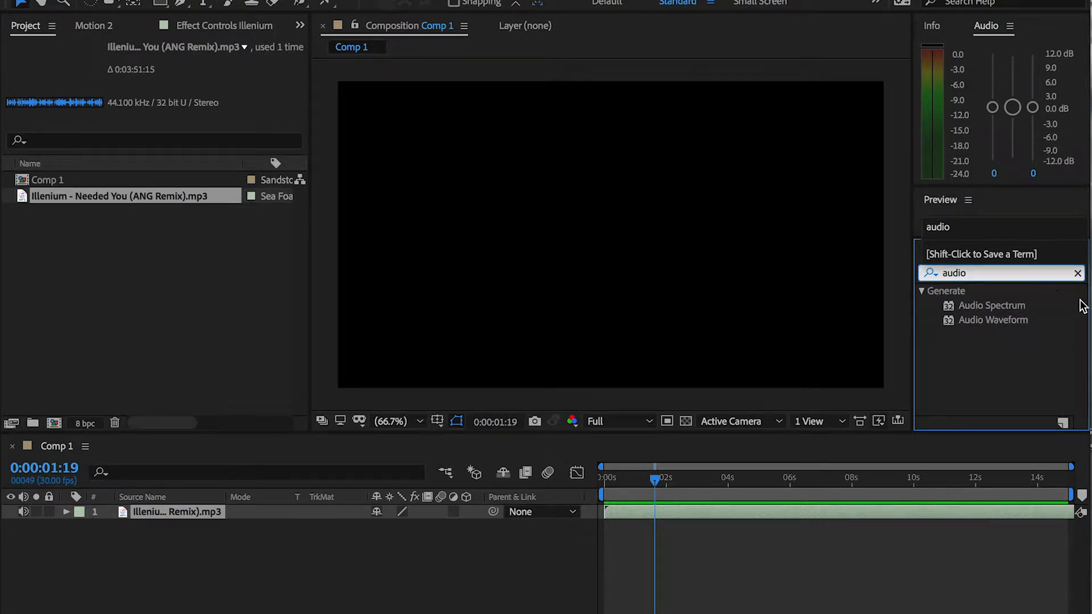
{"action": "left_click_drag", "start_coordinate": [1016, 307], "coordinate": [440, 386]}
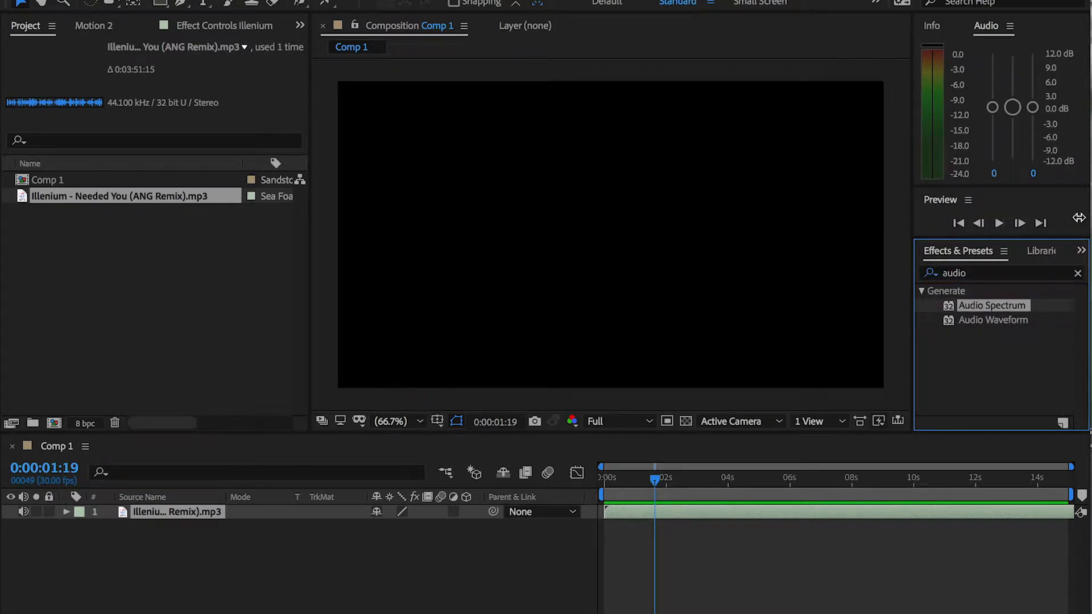
Create a new black solid layer at 1920 x 1080 px, named Black Solid 1
{"action": "right_click", "coordinate": [122, 604]}
{"action": "mouse_move", "coordinate": [207, 450]}
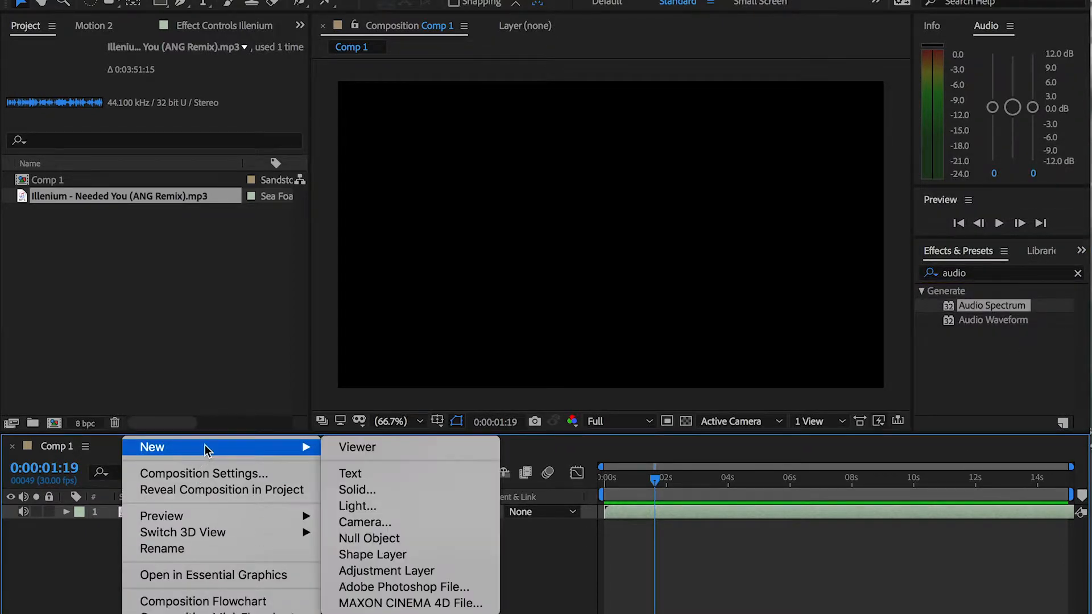
{"action": "left_click", "coordinate": [445, 497]}
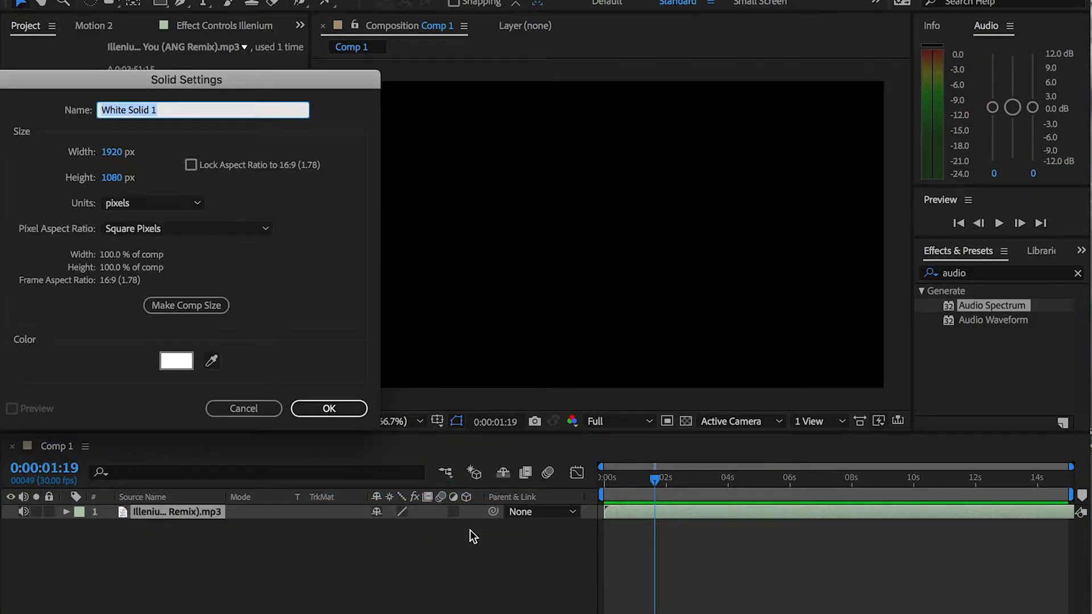
{"action": "left_click", "coordinate": [176, 360]}
{"action": "mouse_move", "coordinate": [447, 478]}
{"action": "left_mouse_down"}
{"action": "mouse_move", "coordinate": [381, 502]}
{"action": "mouse_move", "coordinate": [299, 595]}
{"action": "left_mouse_up"}
{"action": "left_click", "coordinate": [683, 380]}
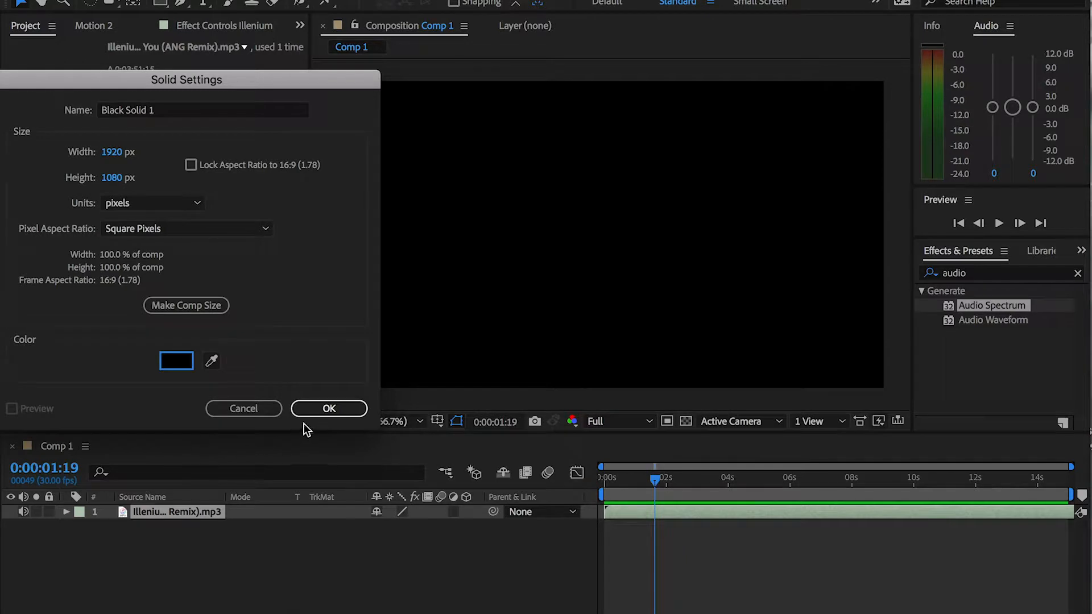
{"action": "left_click", "coordinate": [316, 410]}
Apply Audio Spectrum to Black Solid 1 and move that layer below the mp3 layer
{"action": "left_click_drag", "start_coordinate": [1001, 306], "coordinate": [185, 511]}
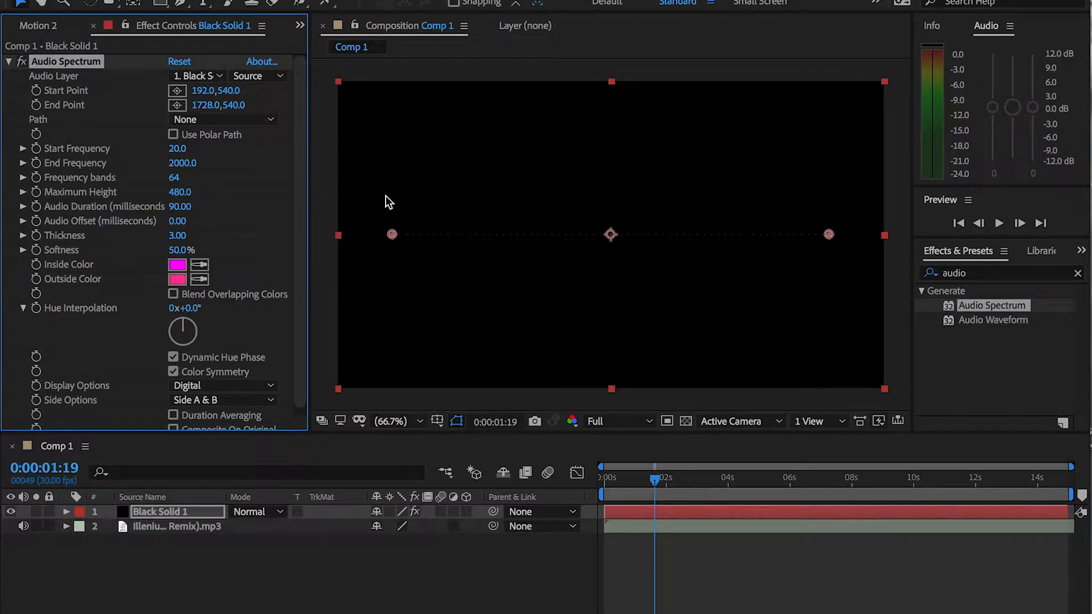
{"action": "left_click", "coordinate": [171, 527]}
{"action": "left_click", "coordinate": [162, 511]}
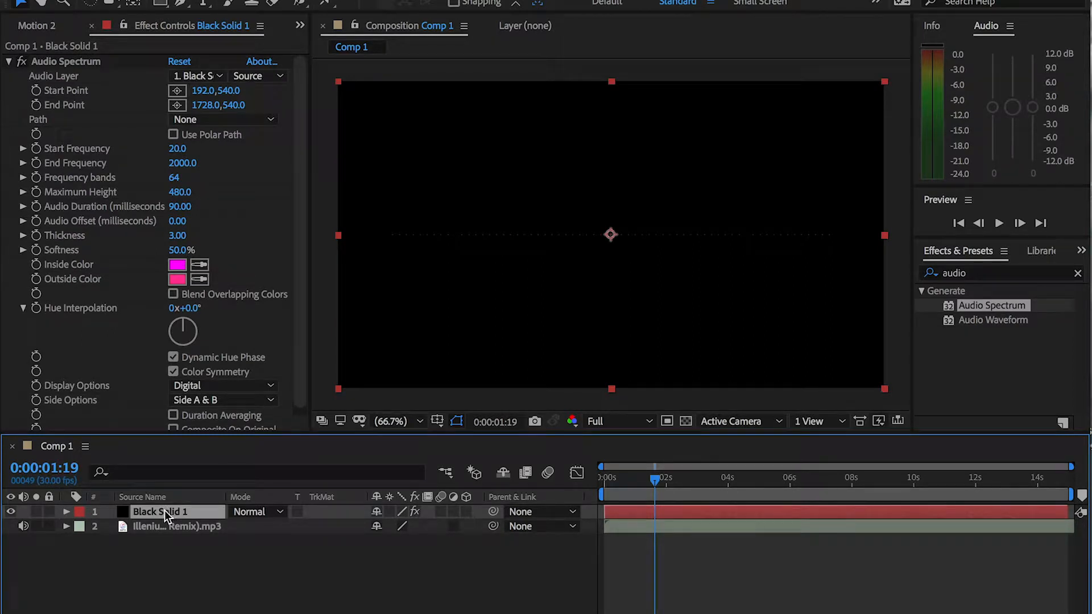
{"action": "left_click_drag", "start_coordinate": [165, 511], "coordinate": [170, 540]}
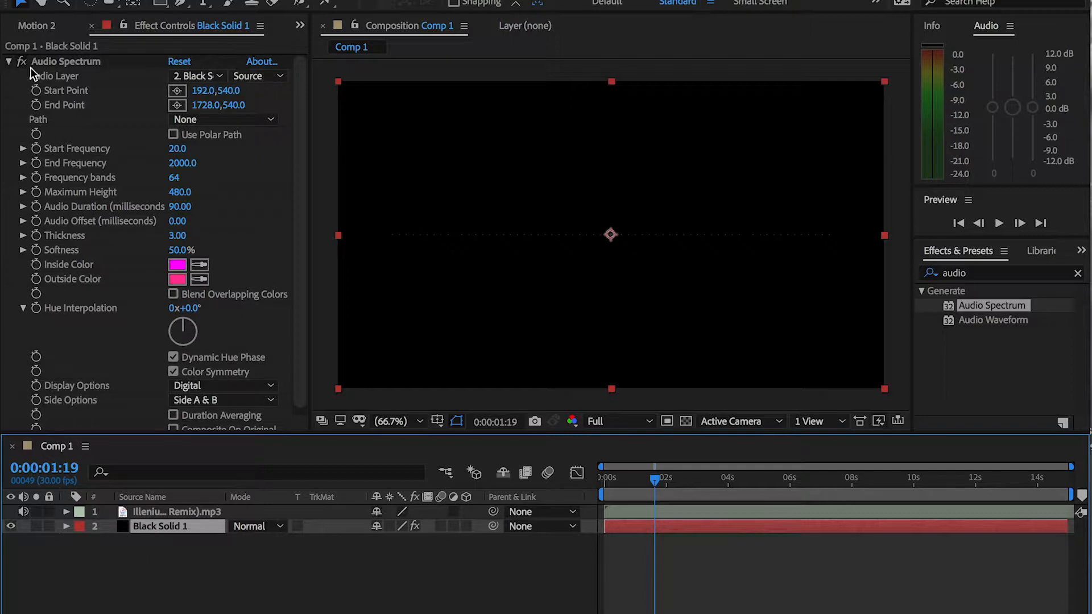
Set the Audio Spectrum's audio layer to Illenium - Needed You (ANG Remix).mp3 and play the composition from the start
{"action": "left_click", "coordinate": [214, 77]}
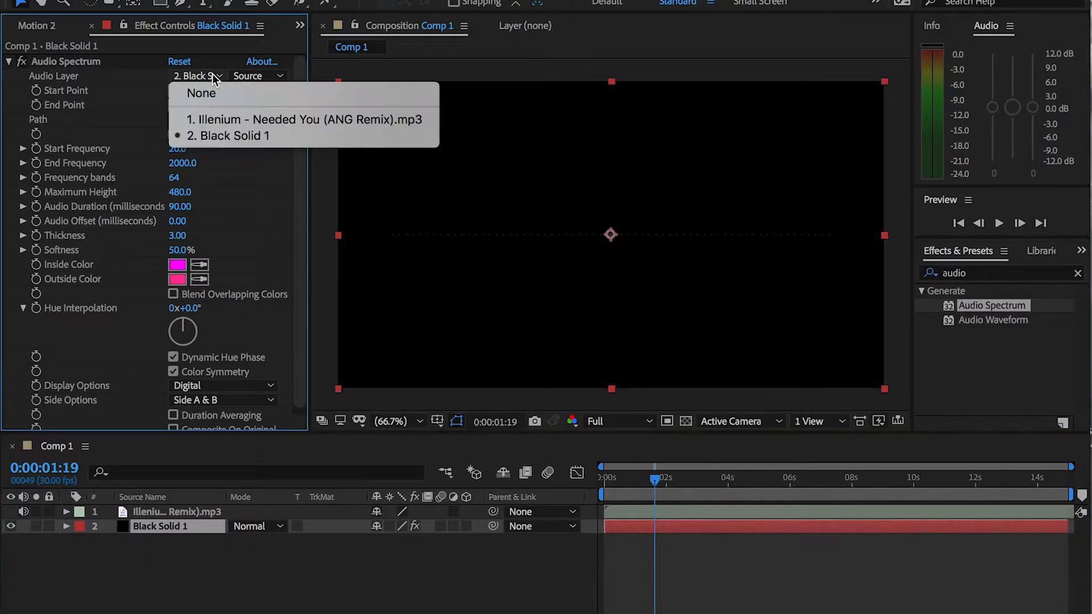
{"action": "left_click", "coordinate": [221, 120]}
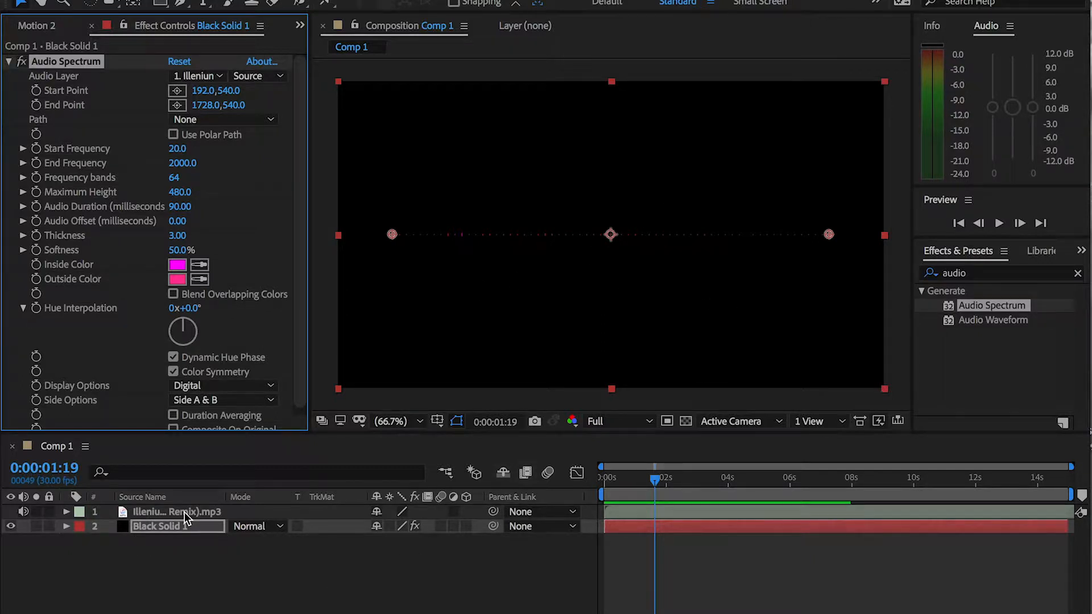
{"action": "left_click_drag", "start_coordinate": [654, 478], "coordinate": [589, 477]}
{"action": "key", "text": "space"}
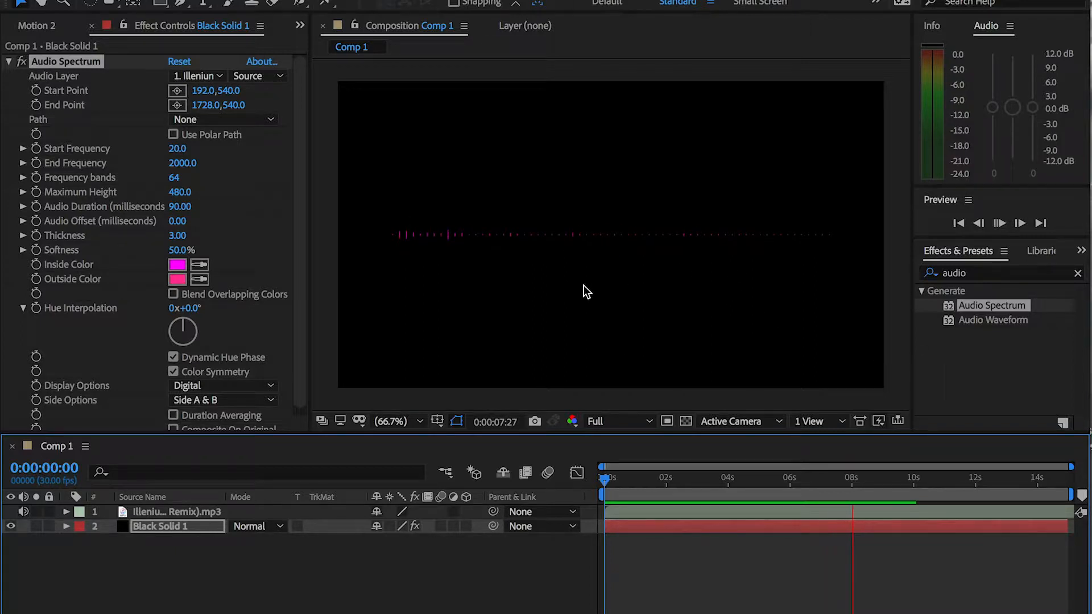
{"action": "key", "text": "space"}
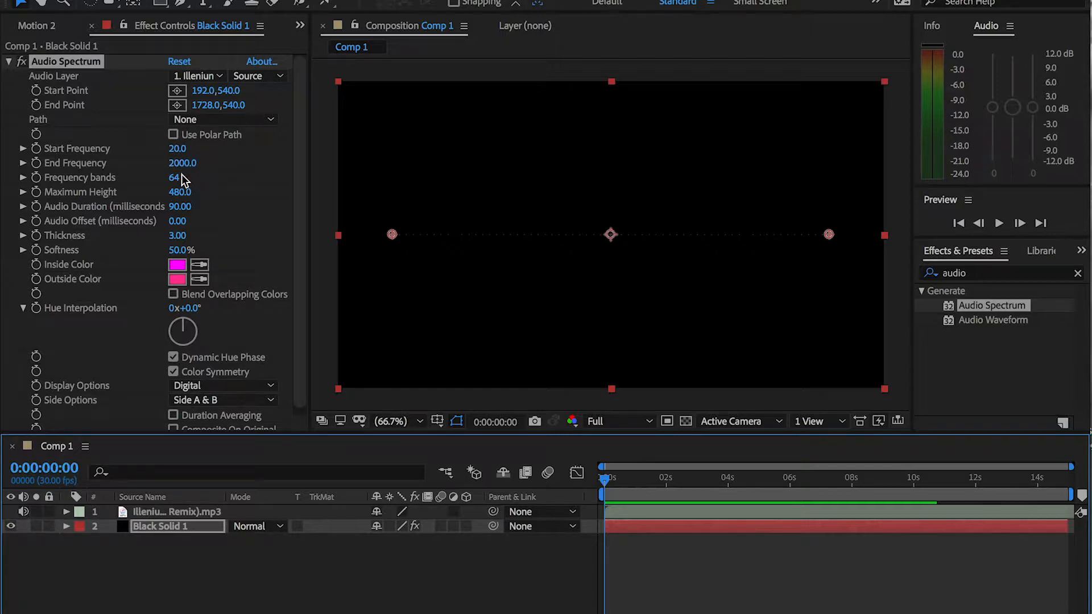
Raise the Audio Spectrum's Maximum Height to 2040, checking the bars at about 0:00:04:14
{"action": "left_click", "coordinate": [180, 192]}
{"action": "left_click_drag", "start_coordinate": [180, 192], "coordinate": [219, 193]}
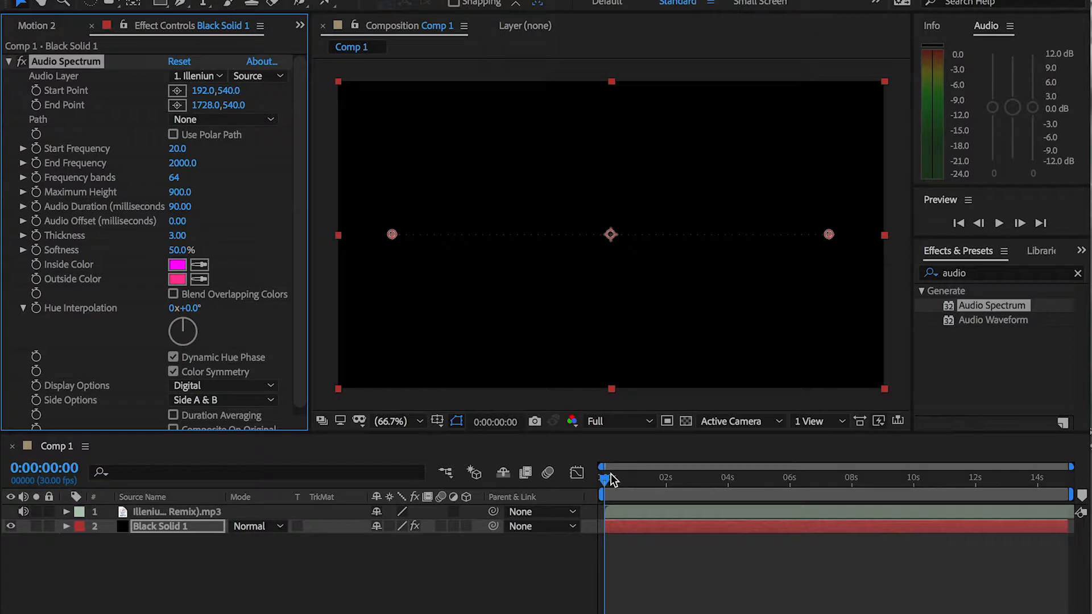
{"action": "left_click_drag", "start_coordinate": [620, 478], "coordinate": [745, 491]}
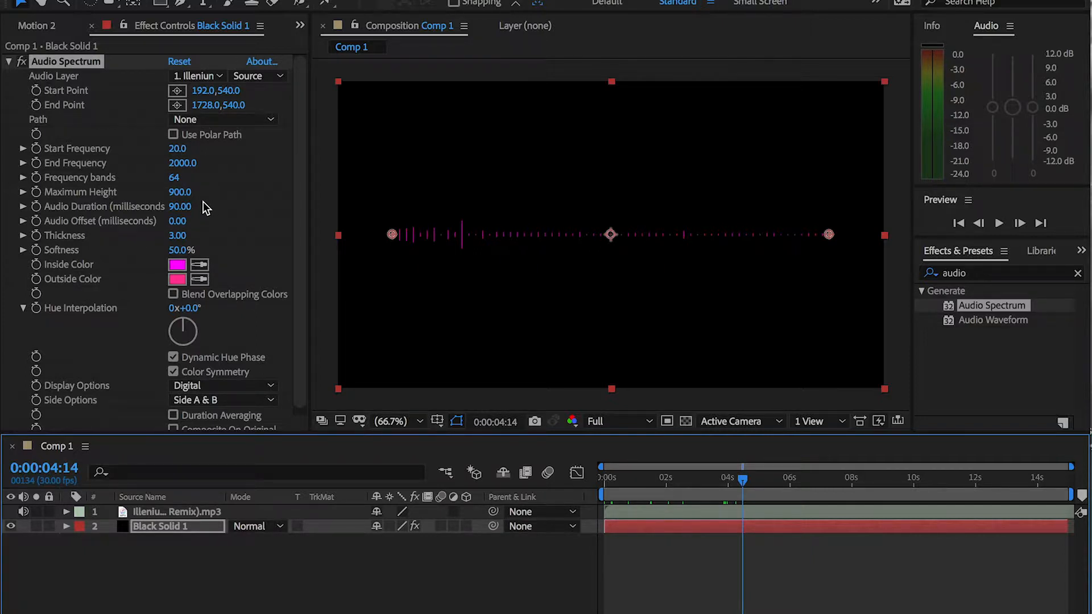
{"action": "left_click_drag", "start_coordinate": [182, 192], "coordinate": [336, 210]}
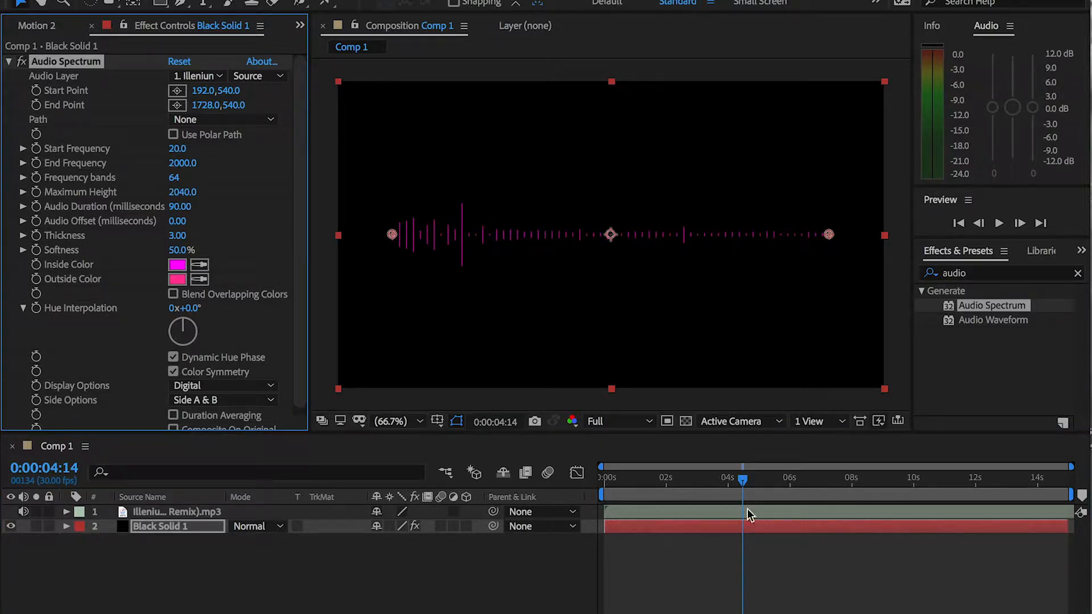
Preview the spectrum from 0:00:03:16 and set its Frequency bands to 238
{"action": "left_click", "coordinate": [715, 482]}
{"action": "key", "text": "space"}
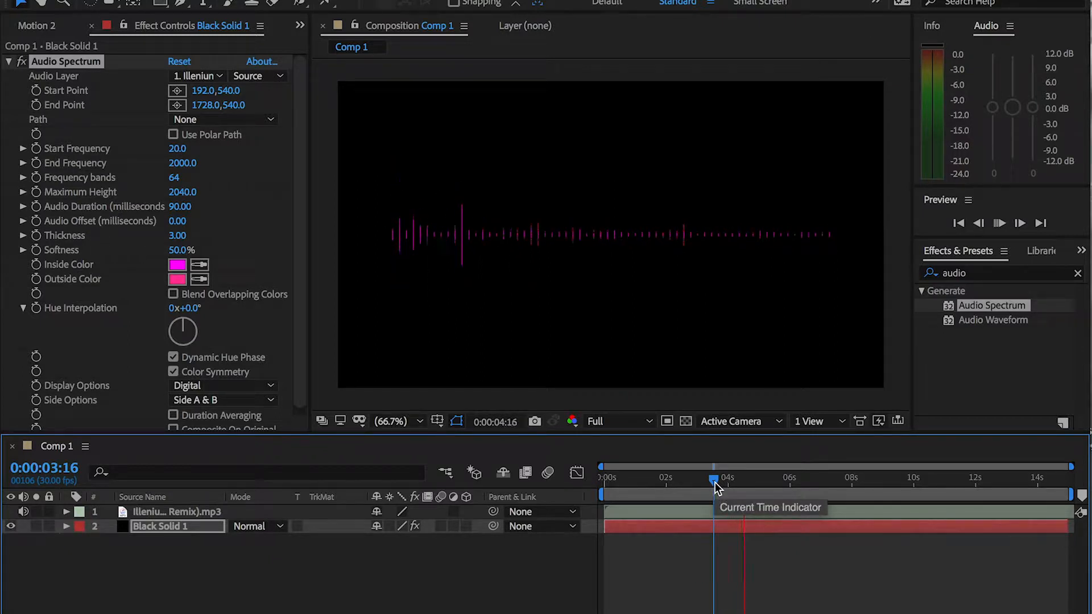
{"action": "key", "text": "space"}
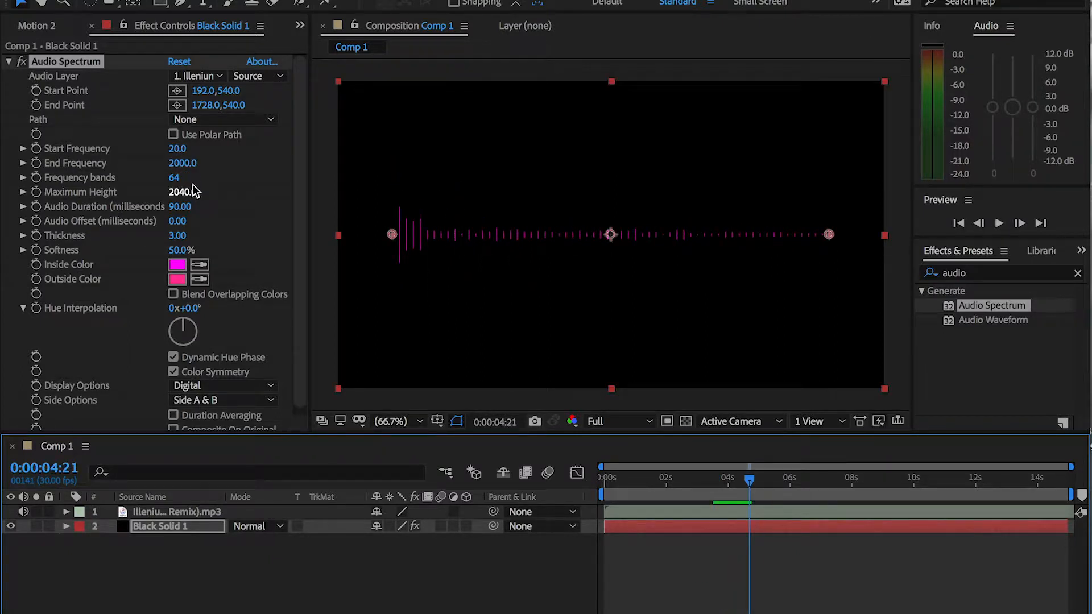
{"action": "left_click_drag", "start_coordinate": [176, 183], "coordinate": [349, 203]}
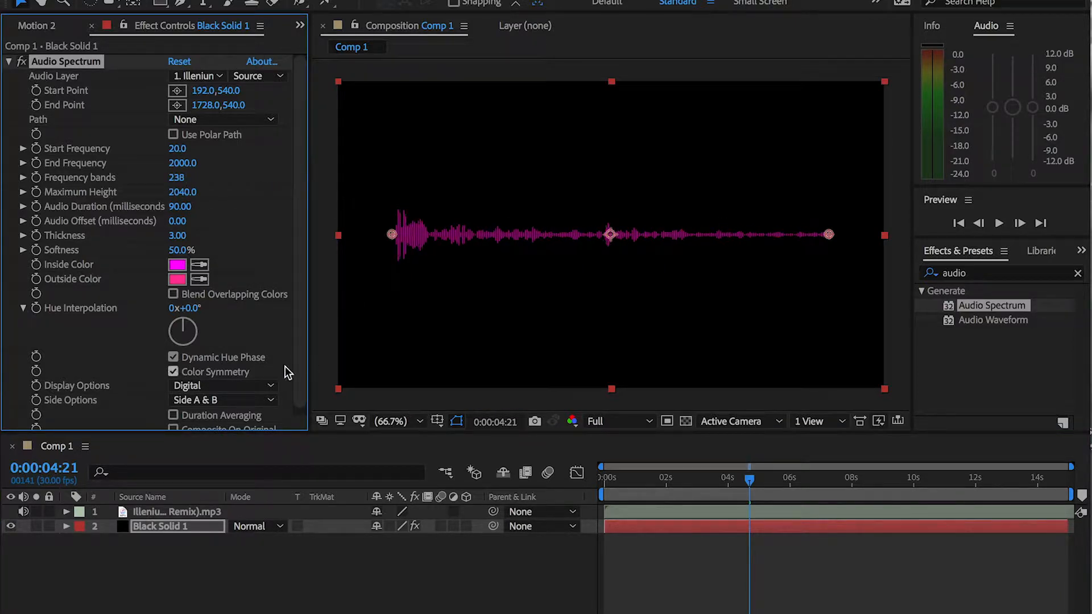
Change the Audio Spectrum's Inside Color to the blue-violet 5B3BC6
{"action": "scroll", "coordinate": [269, 263], "scroll_direction": "down", "scroll_amount": 1}
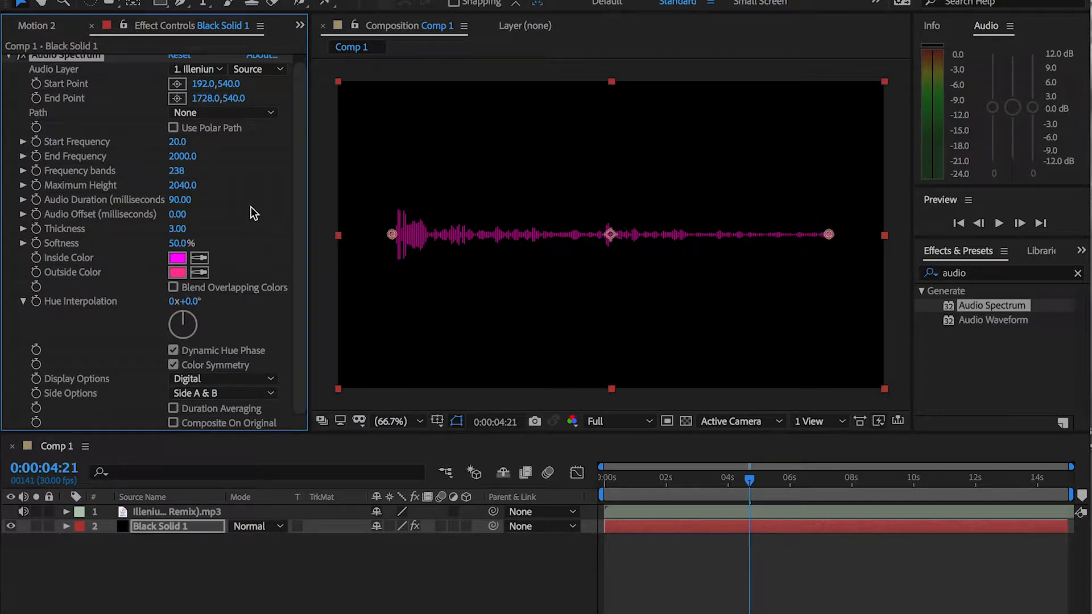
{"action": "left_click", "coordinate": [183, 256]}
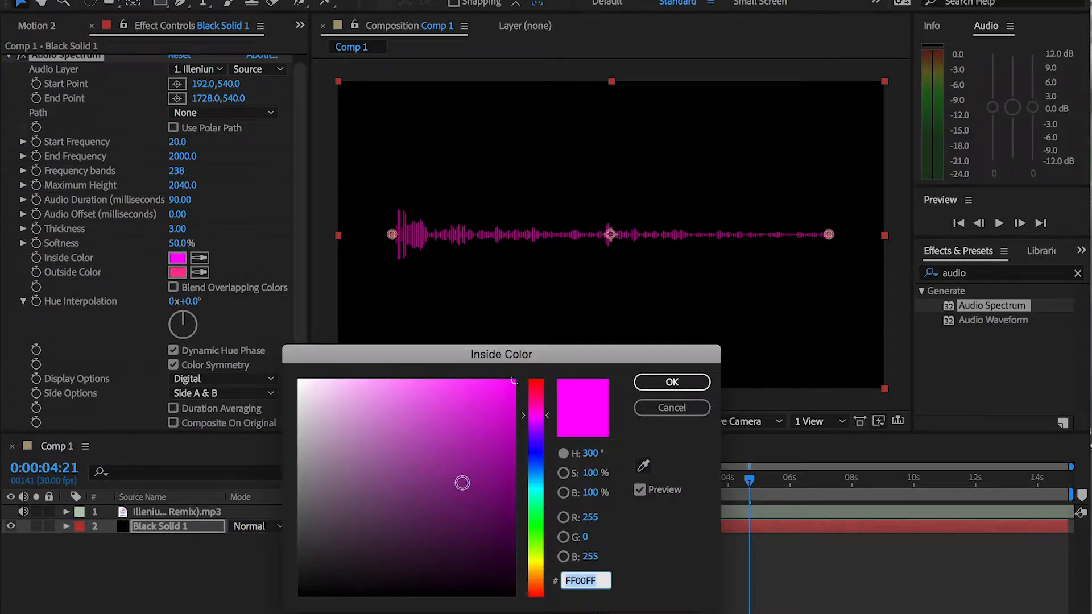
{"action": "left_click_drag", "start_coordinate": [412, 425], "coordinate": [397, 367]}
{"action": "left_click_drag", "start_coordinate": [547, 416], "coordinate": [546, 447]}
{"action": "left_click", "coordinate": [449, 429]}
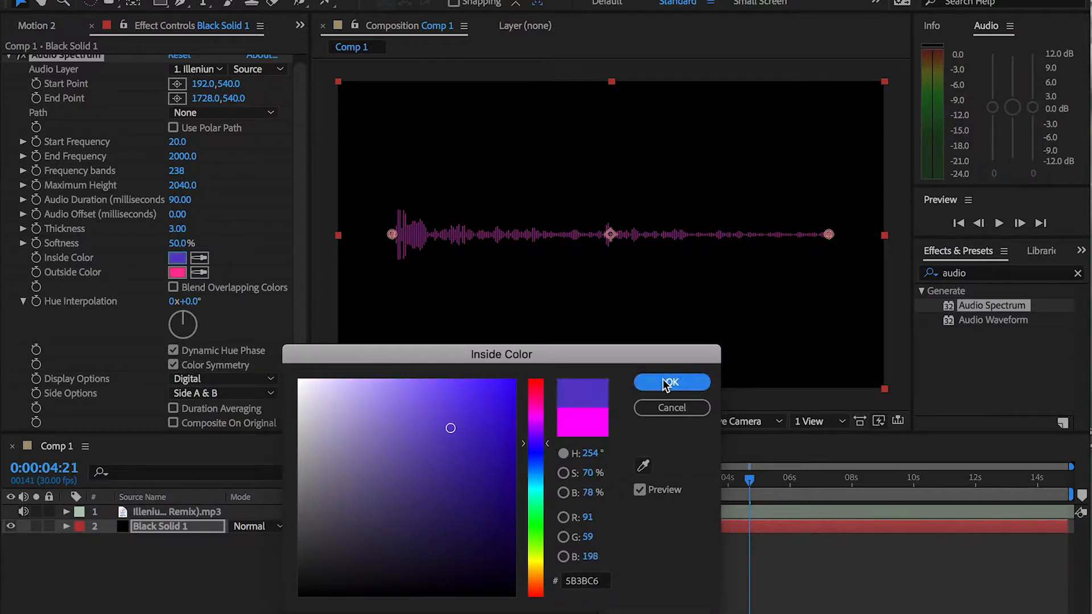
{"action": "left_click", "coordinate": [672, 382]}
Change the Audio Spectrum's Outside Color to white, FFFFFF
{"action": "left_click", "coordinate": [179, 273]}
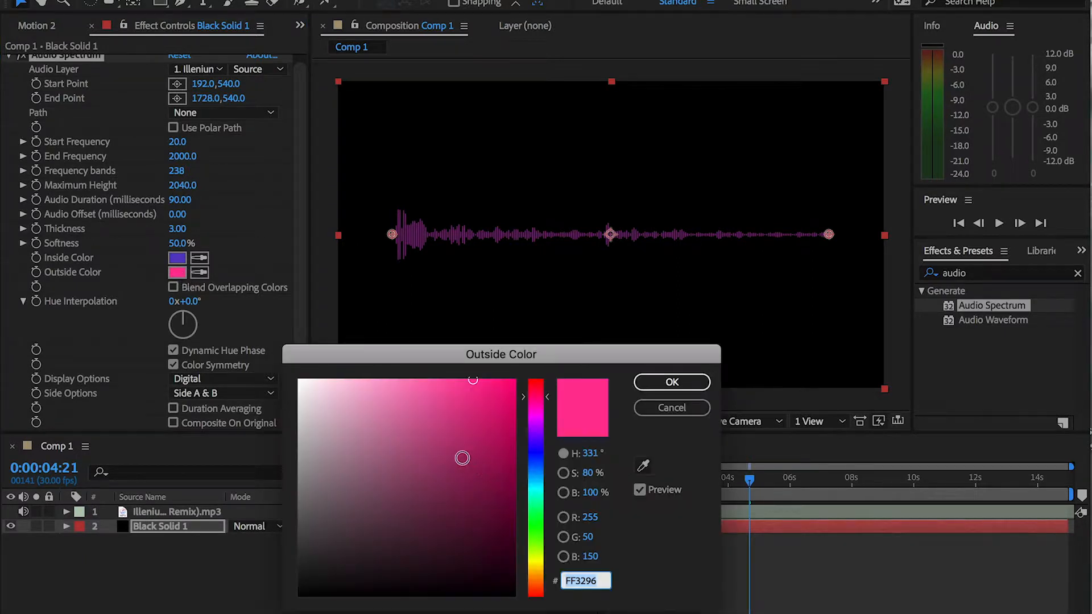
{"action": "left_click_drag", "start_coordinate": [406, 424], "coordinate": [264, 341]}
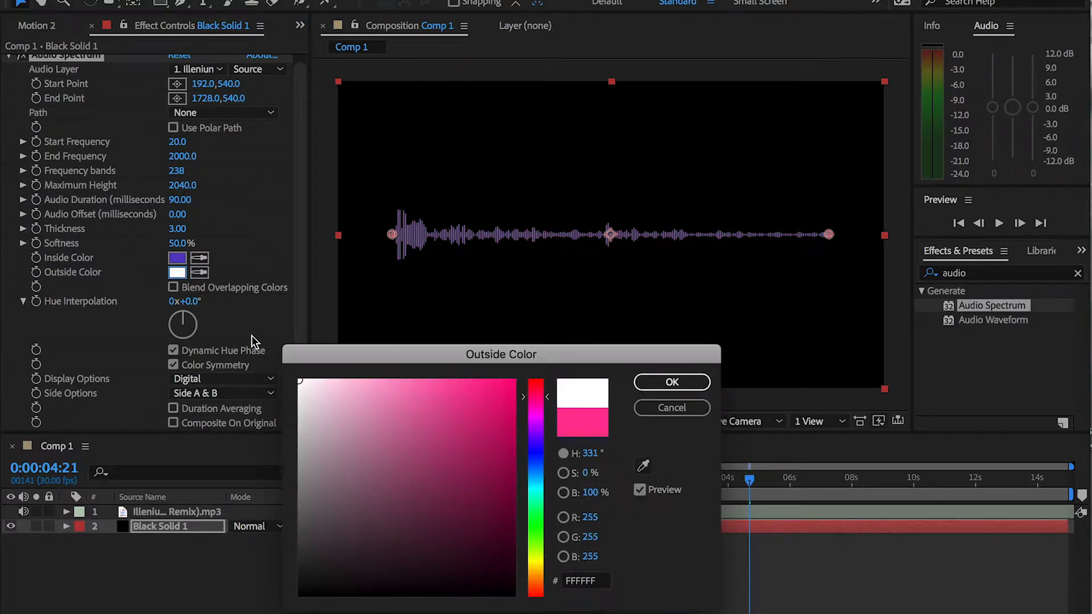
{"action": "left_click", "coordinate": [701, 382]}
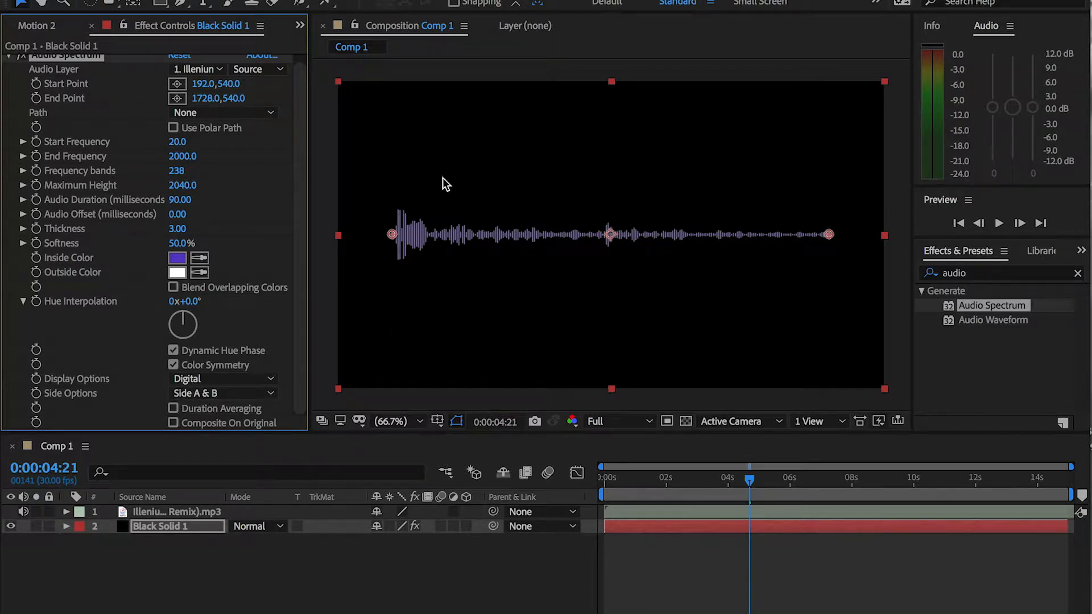
Try Side A for the Audio Spectrum's Side Options, and settle on Side B
{"action": "left_click", "coordinate": [250, 393]}
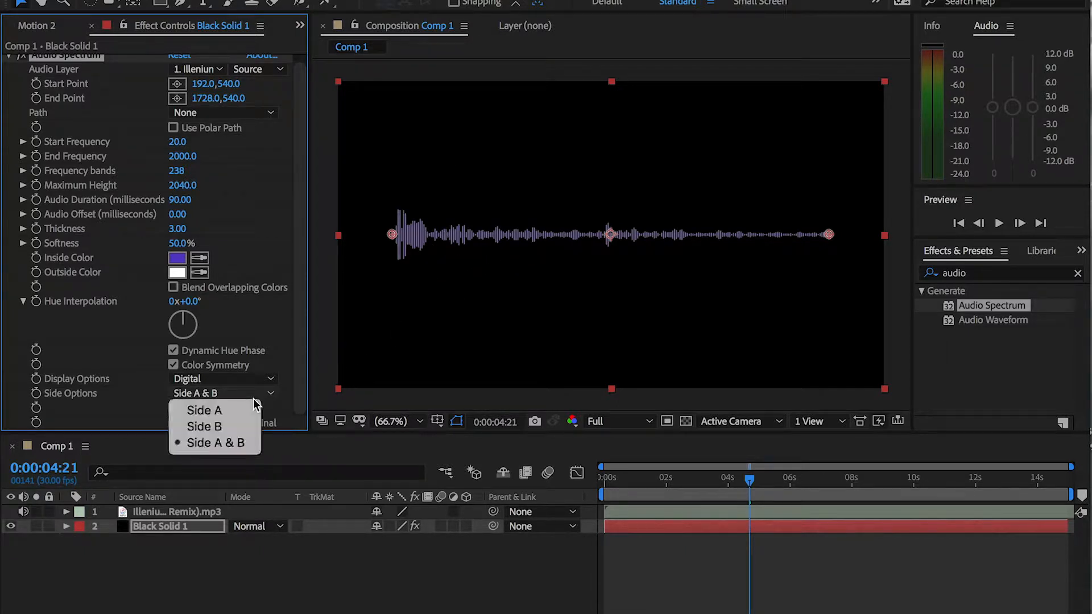
{"action": "left_click", "coordinate": [243, 412]}
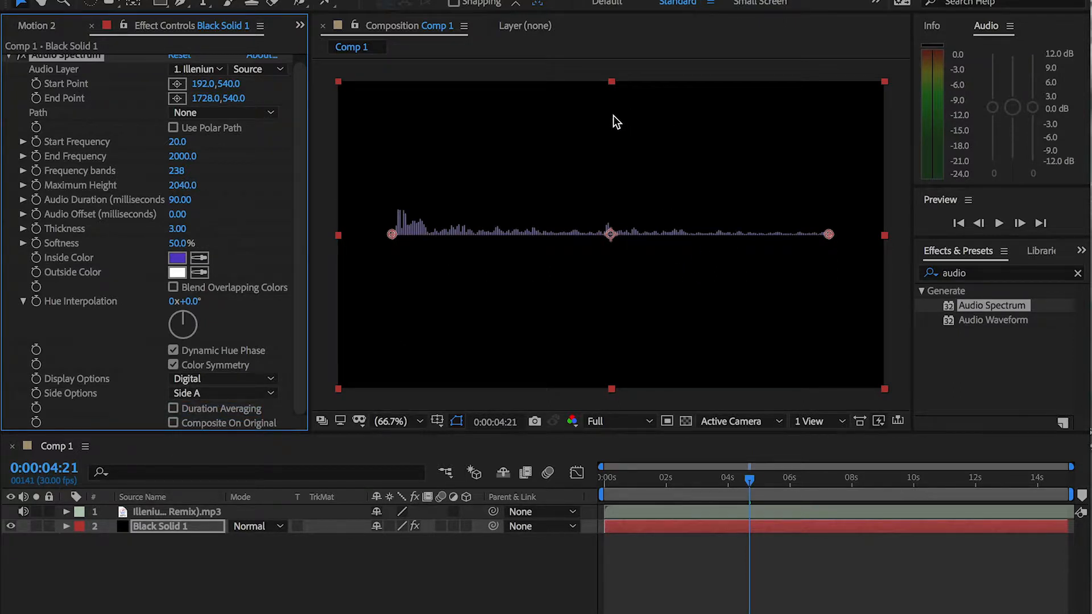
{"action": "left_click", "coordinate": [259, 393]}
{"action": "left_click", "coordinate": [227, 427]}
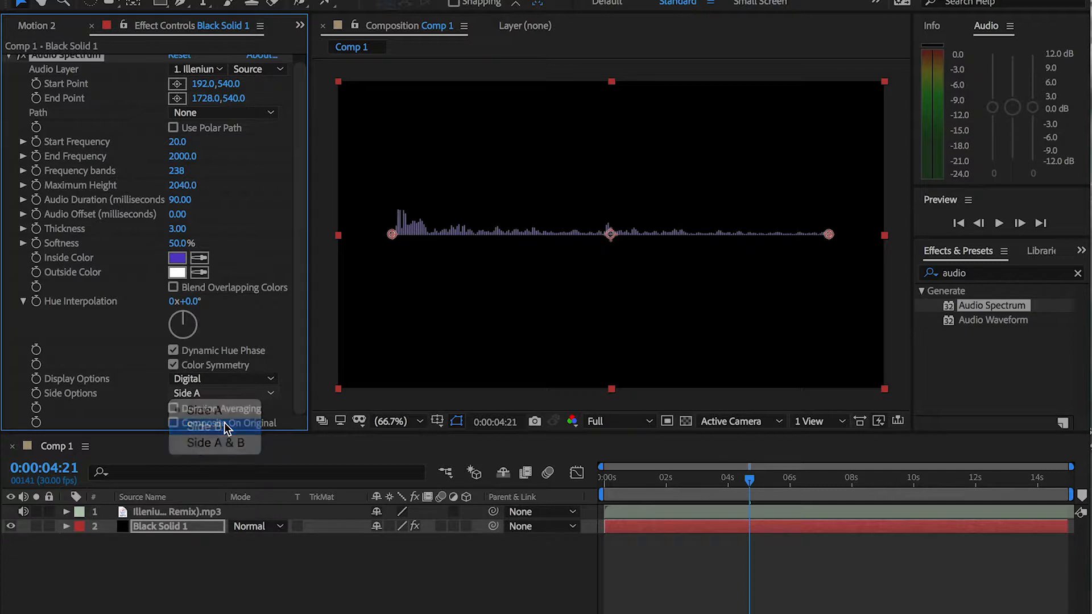
{"action": "left_click", "coordinate": [184, 525]}
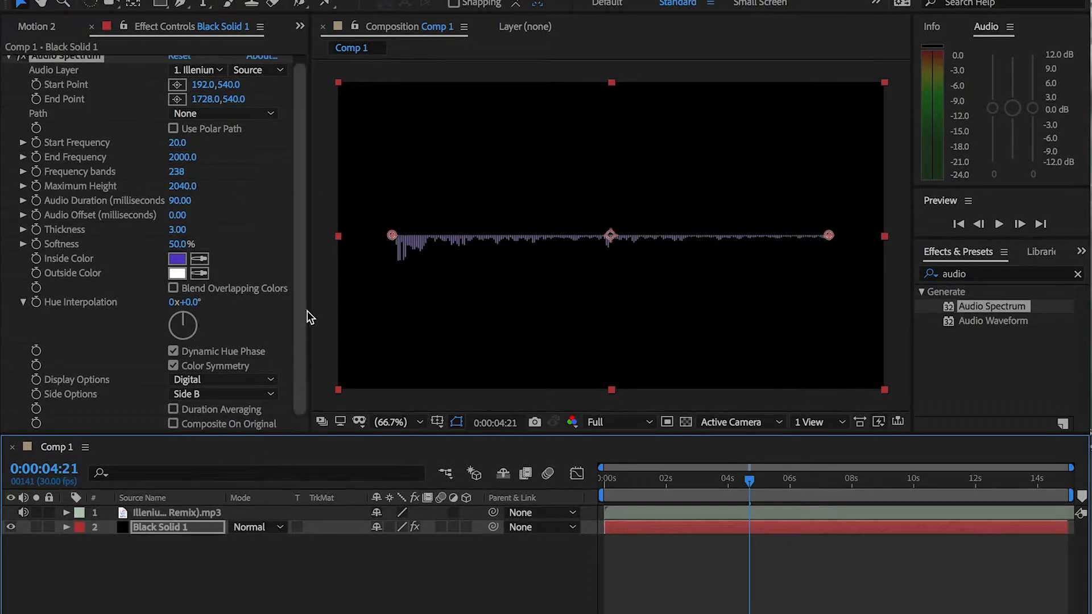
{"action": "left_click", "coordinate": [261, 393]}
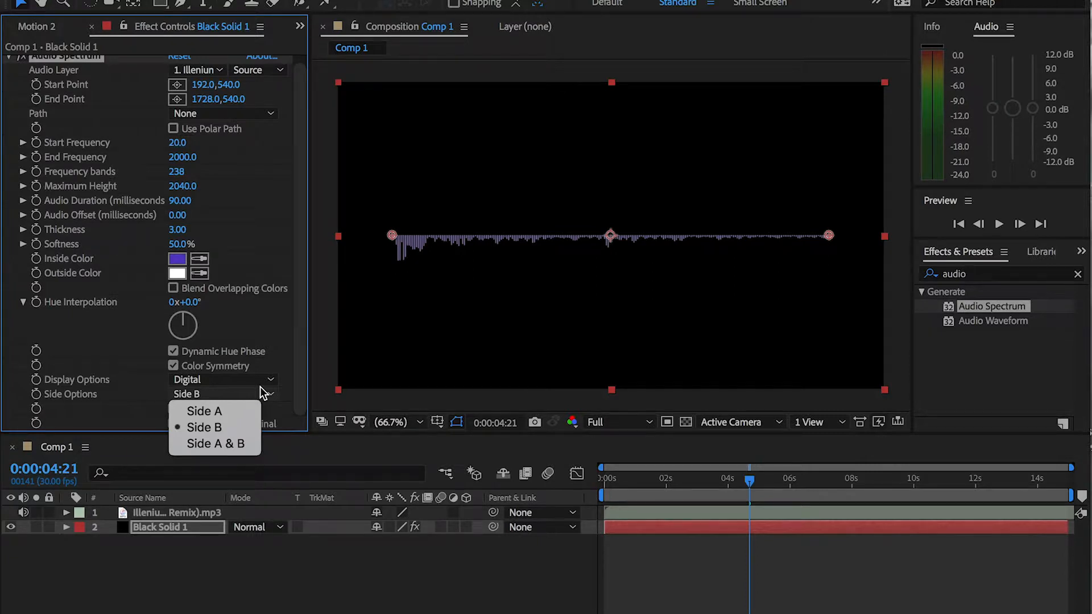
{"action": "left_click", "coordinate": [308, 607]}
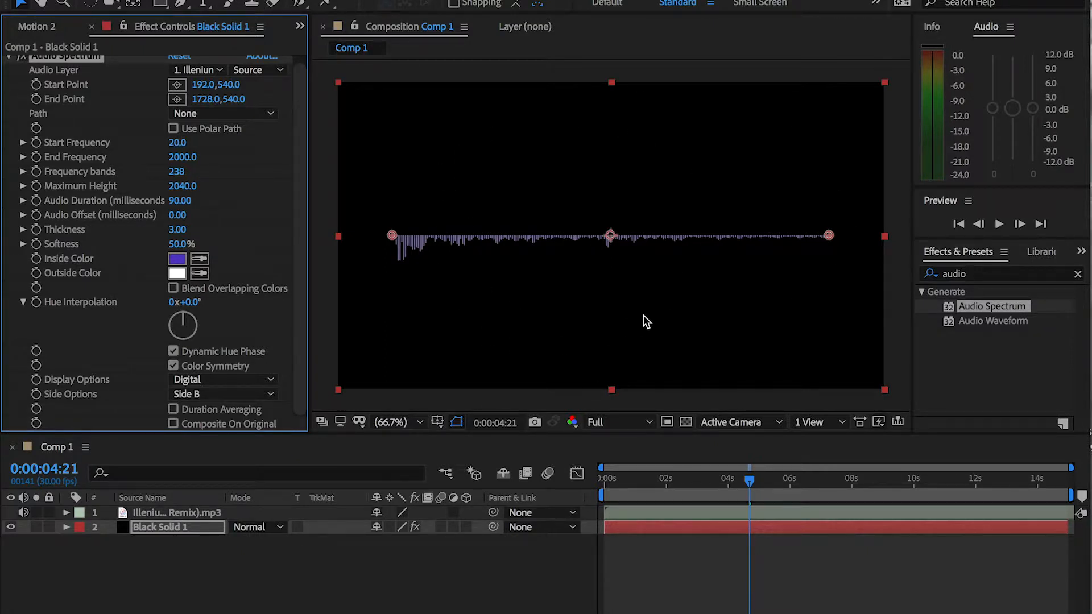
{"action": "left_click", "coordinate": [366, 568]}
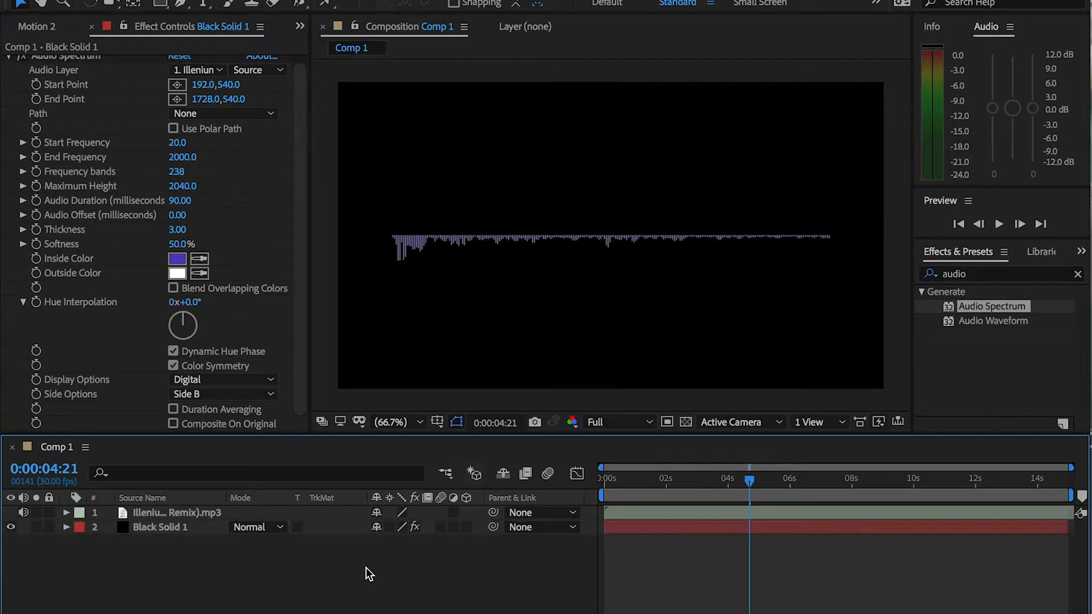
Draw a circular mask on the black solid with the Ellipse Tool and nudge it down to centre it vertically on the spectrum line
{"action": "left_click", "coordinate": [171, 532]}
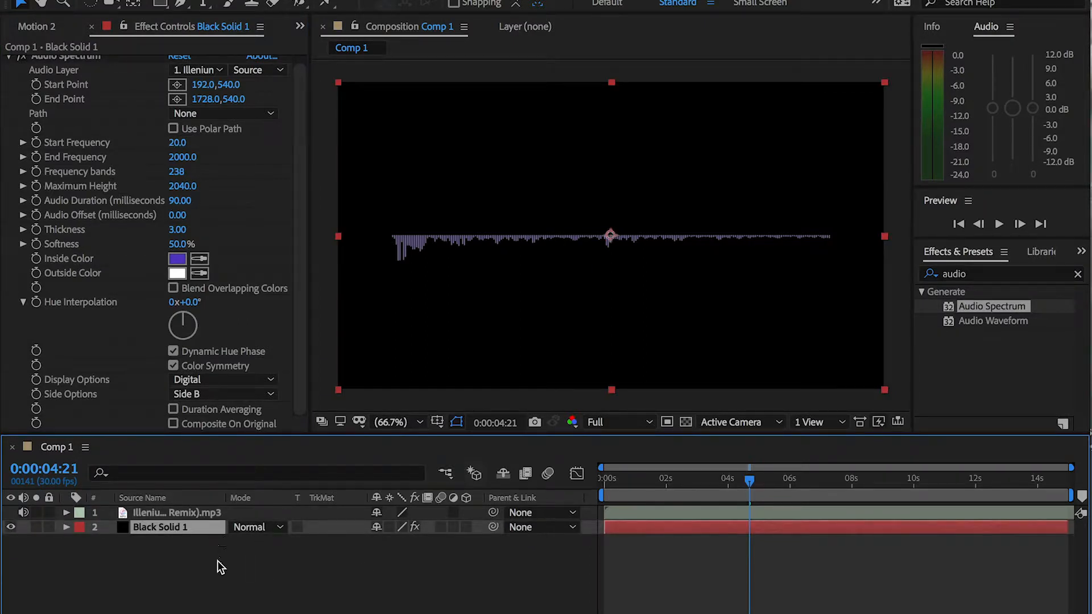
{"action": "scroll", "coordinate": [294, 232], "scroll_direction": "up", "scroll_amount": 1}
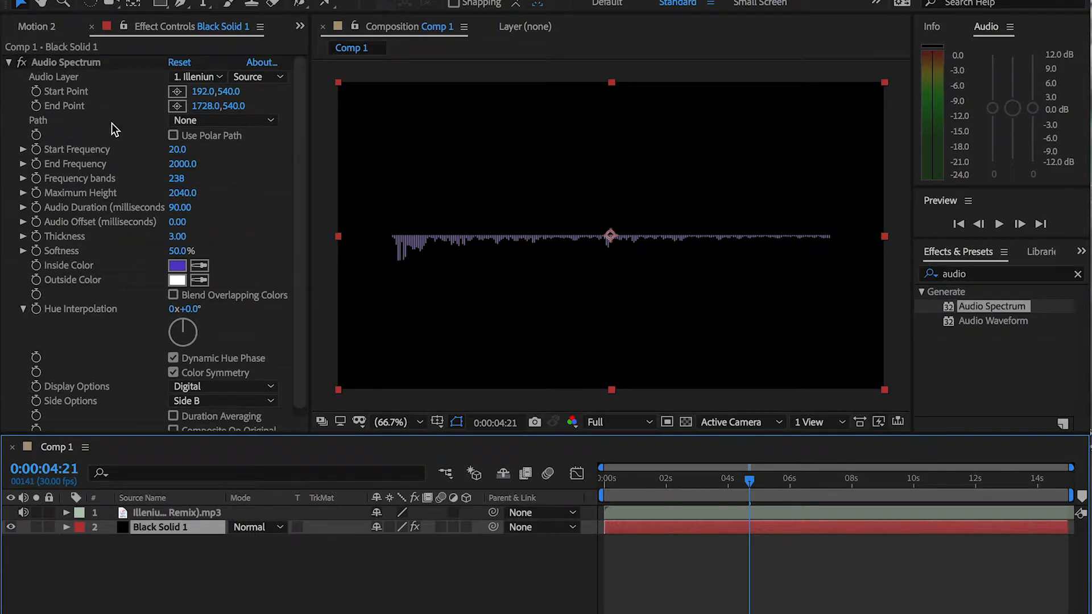
{"action": "left_click", "coordinate": [161, 6]}
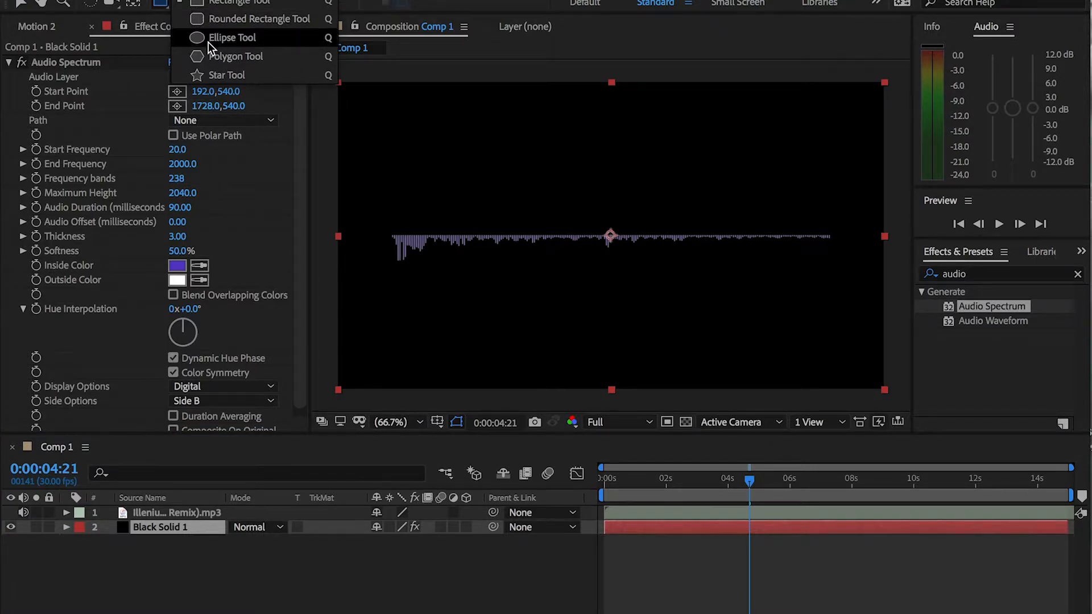
{"action": "left_click", "coordinate": [208, 41]}
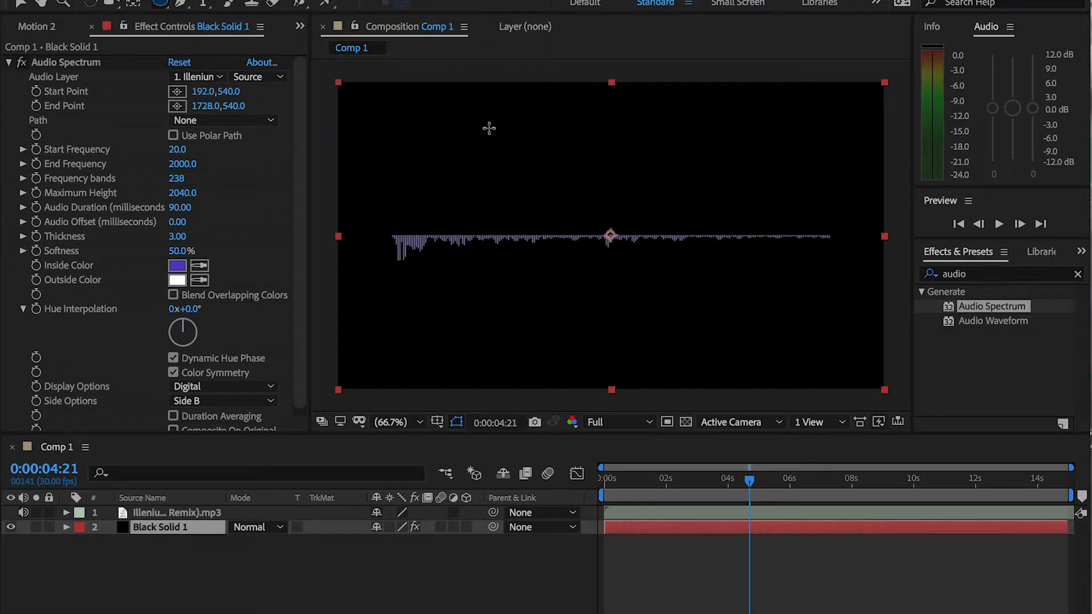
{"action": "left_click_drag", "start_coordinate": [489, 128], "coordinate": [695, 276]}
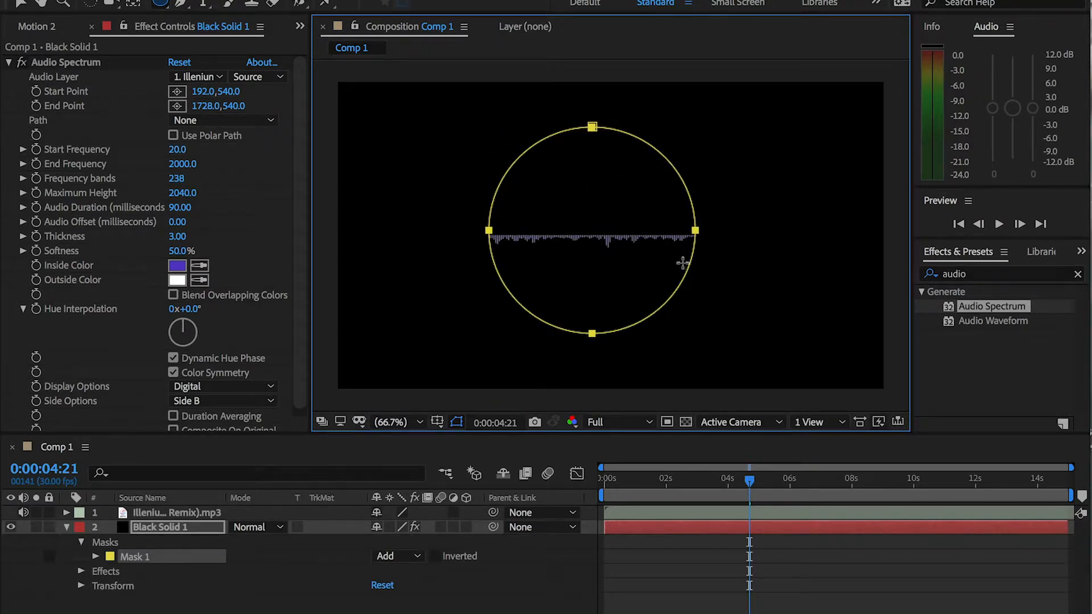
{"action": "key", "text": "v"}
{"action": "key", "text": "Down"}
{"action": "key", "text": "Down"}
{"action": "key", "text": "Down"}
{"action": "key", "text": "Down"}
{"action": "key", "text": "Down"}
{"action": "key", "text": "Down"}
{"action": "key", "text": "Down"}
{"action": "key", "text": "Down"}
{"action": "key", "text": "Down"}
{"action": "key", "text": "Down"}
{"action": "key", "text": "Down"}
{"action": "key", "text": "Down"}
{"action": "key", "text": "Down"}
{"action": "key", "text": "Down"}
{"action": "key", "text": "Down"}
{"action": "key", "text": "Down"}
{"action": "key", "text": "Down"}
{"action": "key", "text": "Down"}
{"action": "key", "text": "Down"}
{"action": "key", "text": "Down"}
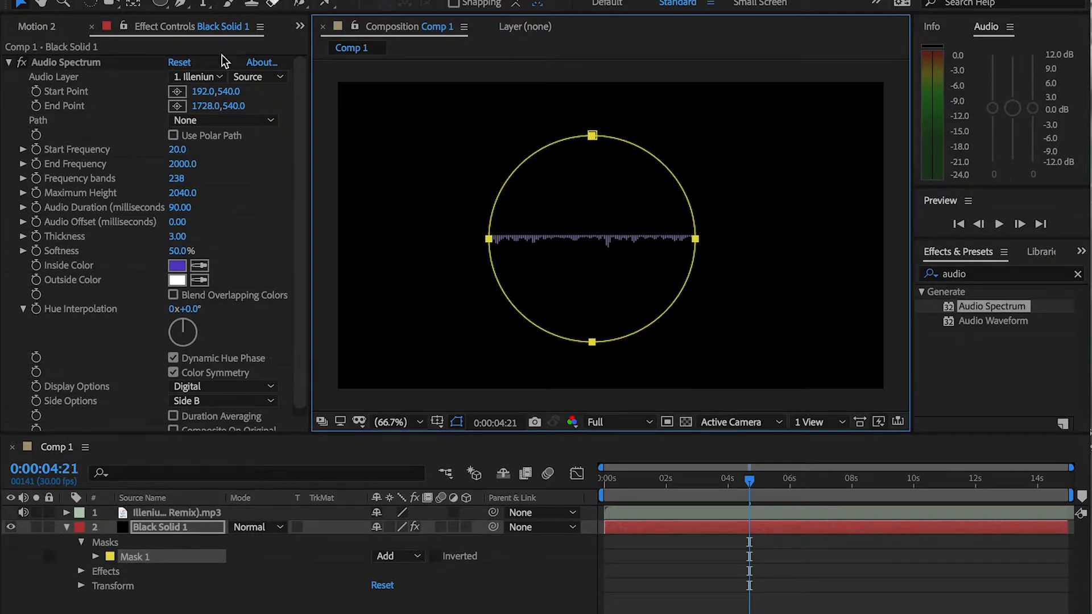
Set the Audio Spectrum's Path to Mask 1 so the bars follow the circle
{"action": "left_click", "coordinate": [214, 119]}
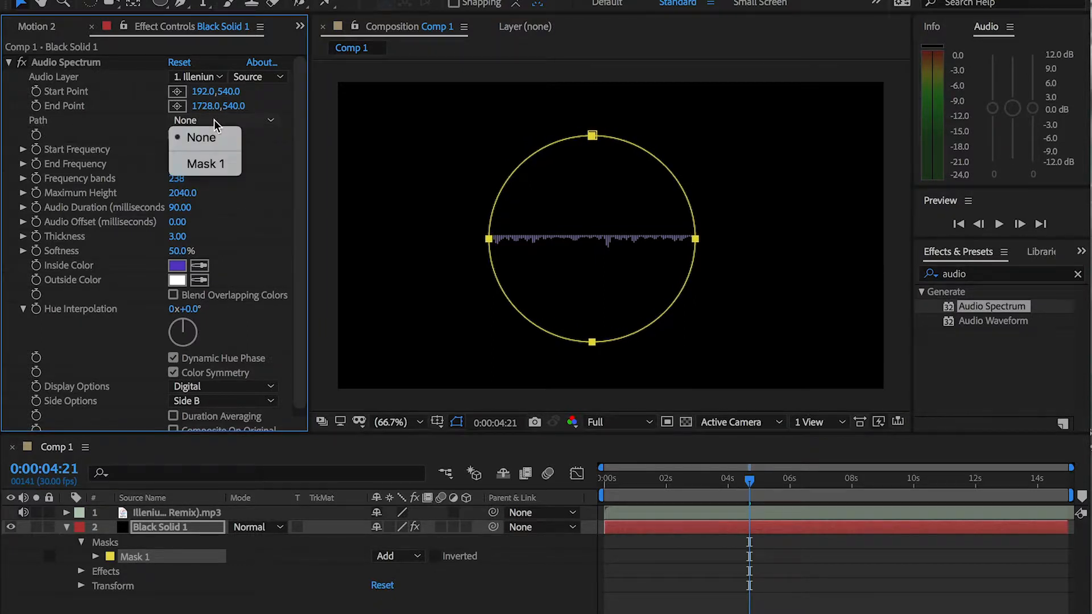
{"action": "left_click", "coordinate": [199, 168]}
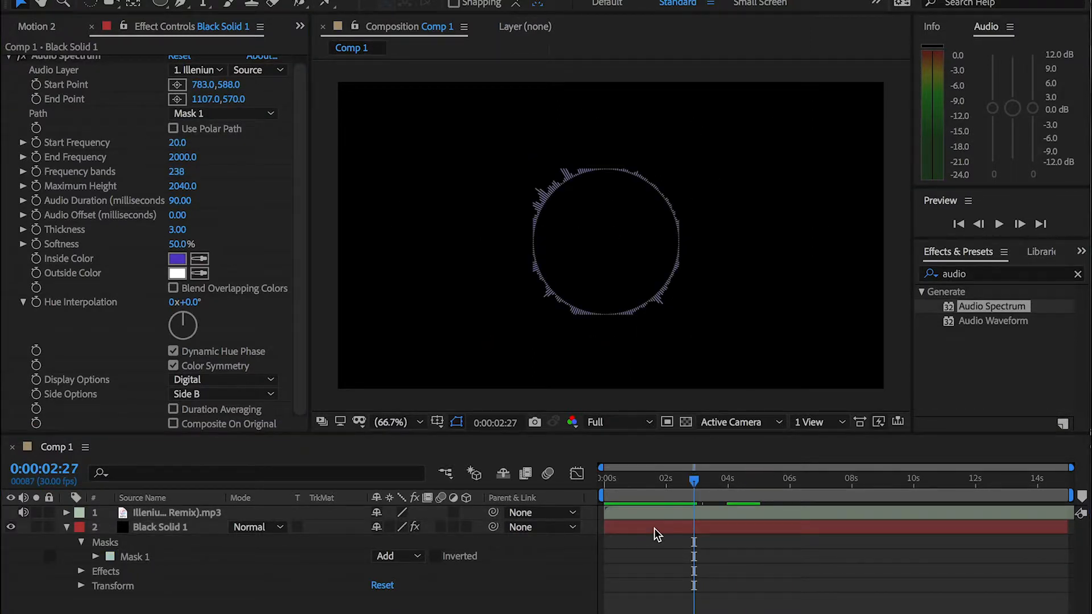
{"action": "left_click", "coordinate": [654, 529]}
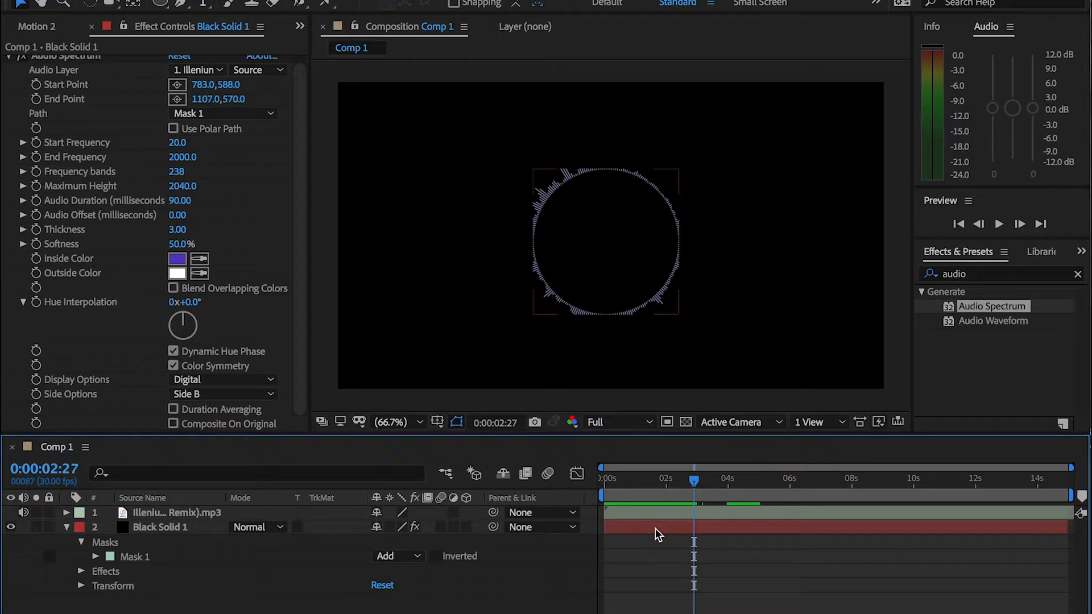
Invert Mask 1 on the black solid, checking the bars around the circle's edge up close
{"action": "scroll", "coordinate": [623, 215], "scroll_direction": "up", "scroll_amount": 2}
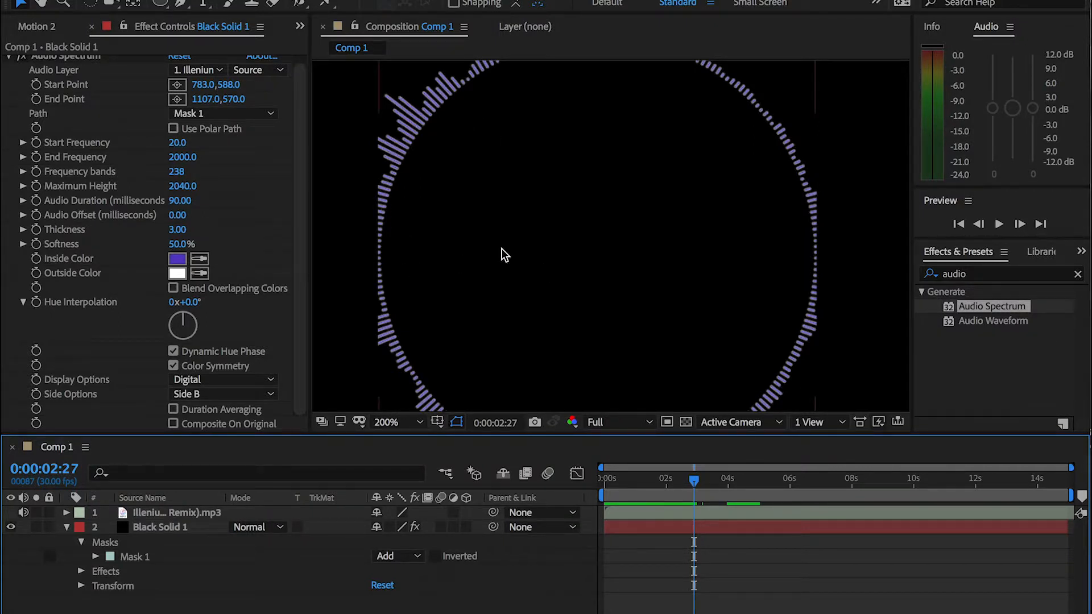
{"action": "left_click", "coordinate": [437, 559]}
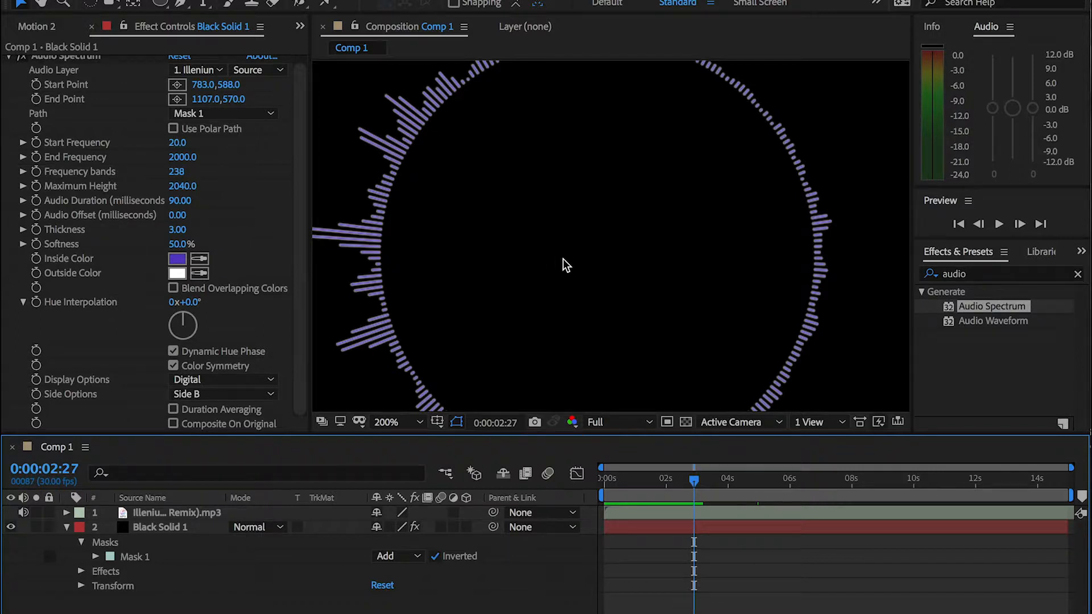
{"action": "left_click", "coordinate": [417, 423]}
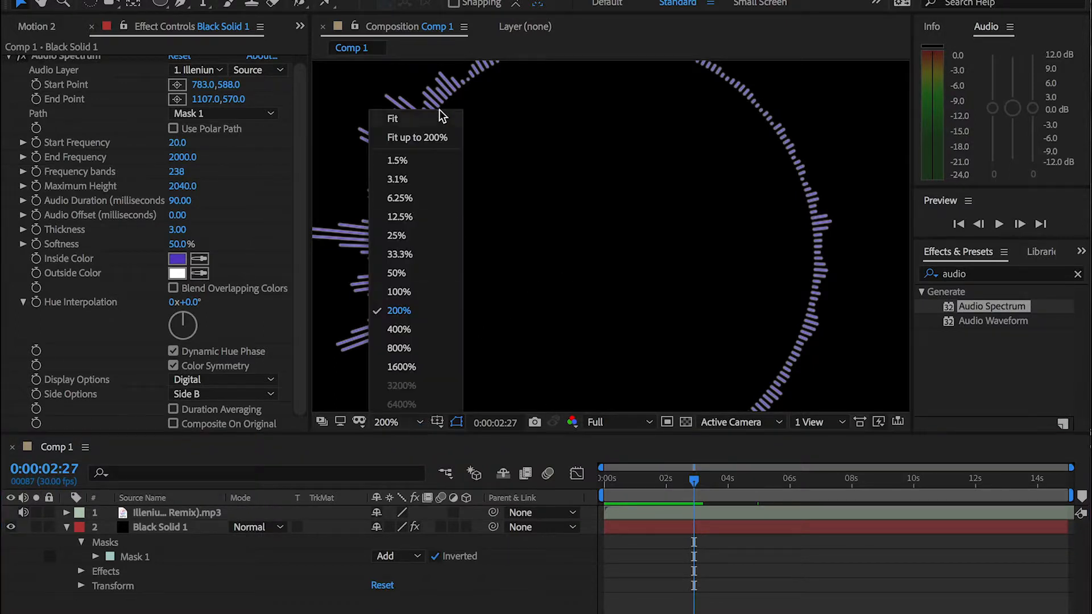
{"action": "left_click", "coordinate": [414, 118]}
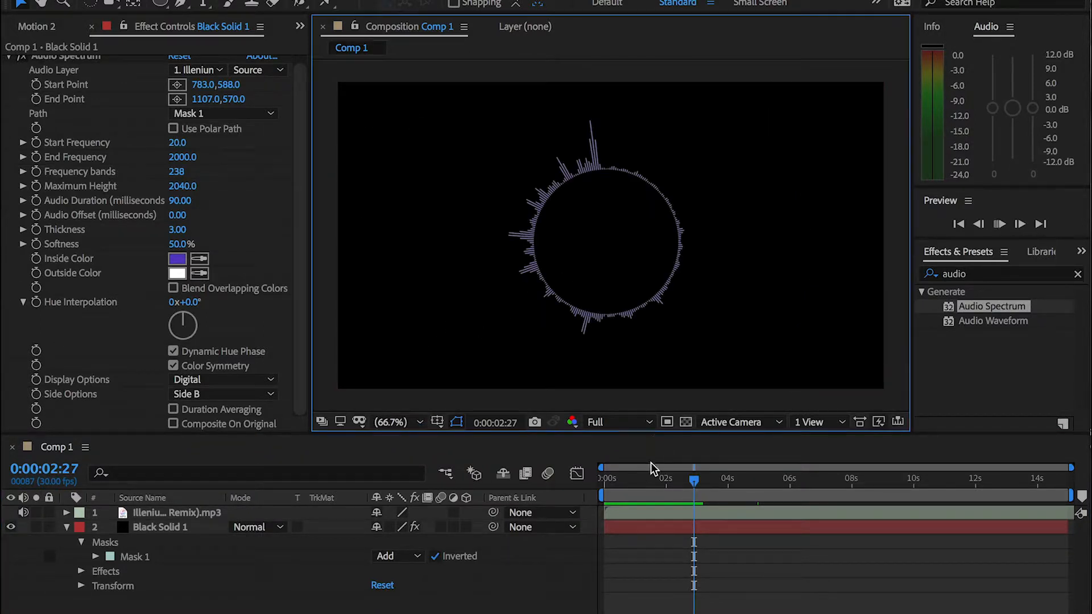
Preview the circular spectrum around 0:00:02:14 and raise its Thickness to 3.60 and Softness to 79%
{"action": "left_click", "coordinate": [652, 477]}
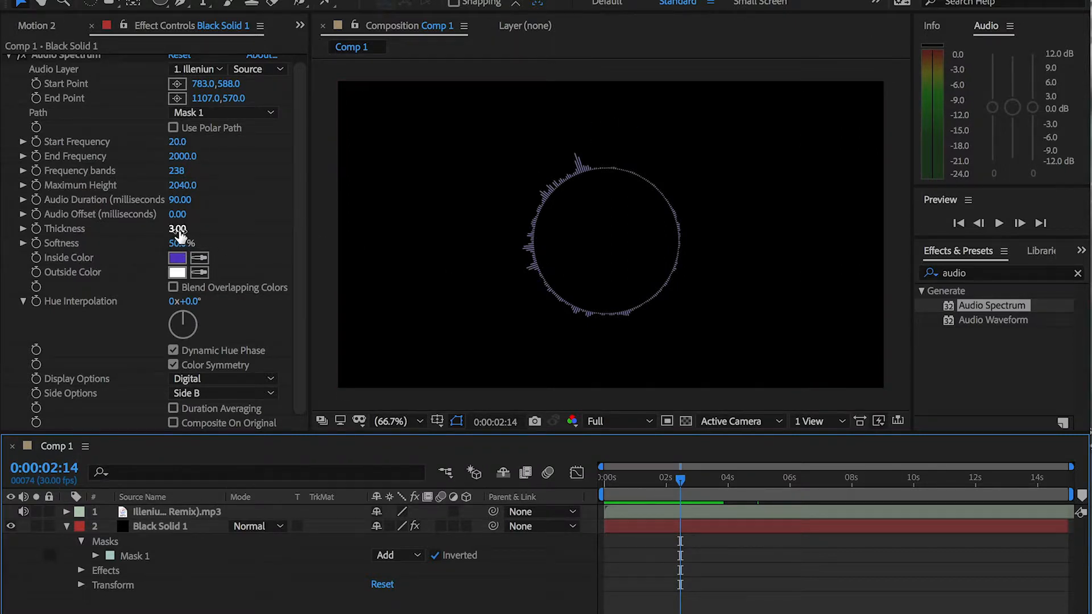
{"action": "left_click_drag", "start_coordinate": [180, 235], "coordinate": [245, 230]}
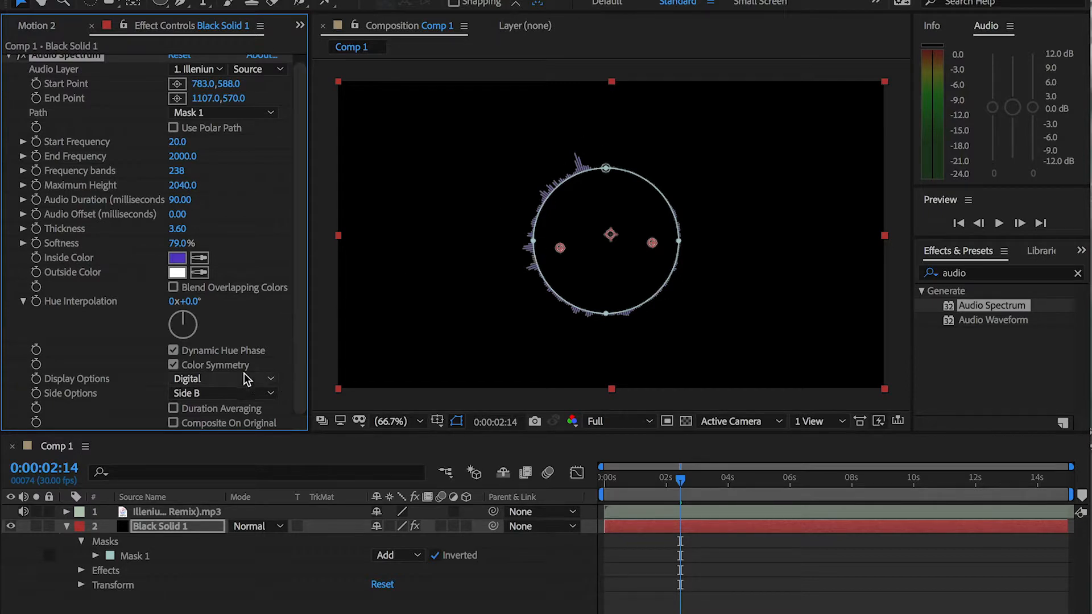
Try Analog lines for the Audio Spectrum's Display Options, set them to Analog dots, and preview the result from 0:00:00:00
{"action": "left_click", "coordinate": [227, 378]}
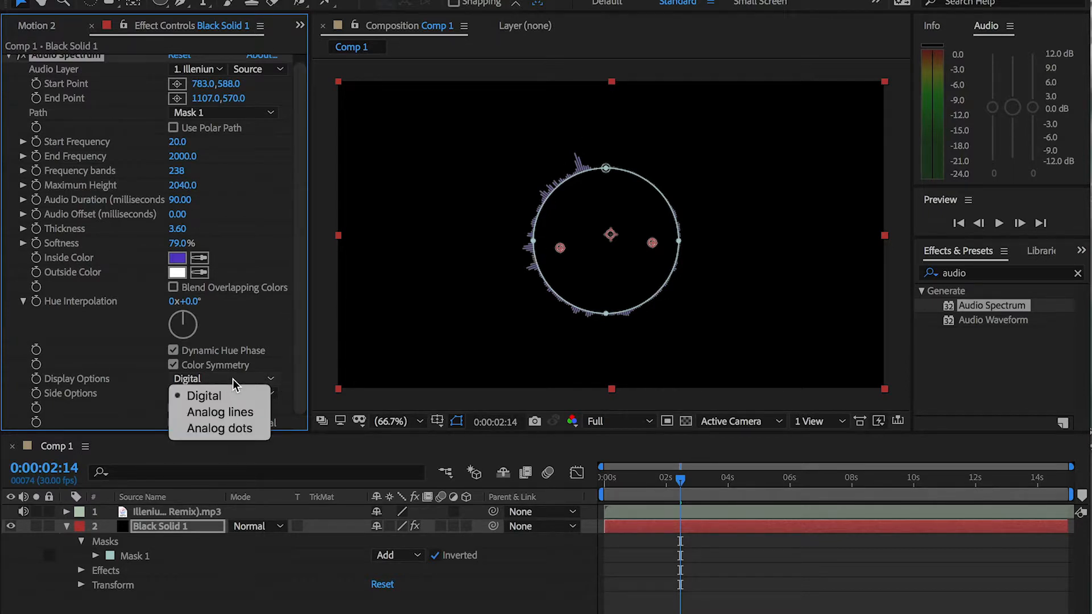
{"action": "left_click", "coordinate": [238, 411]}
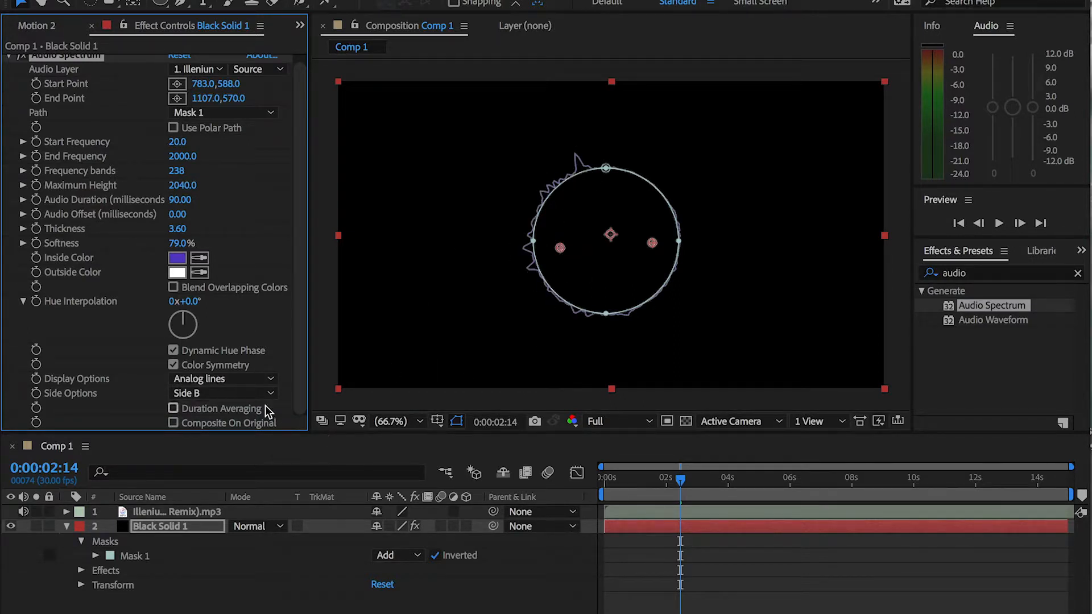
{"action": "left_click", "coordinate": [265, 380]}
{"action": "left_click", "coordinate": [255, 430]}
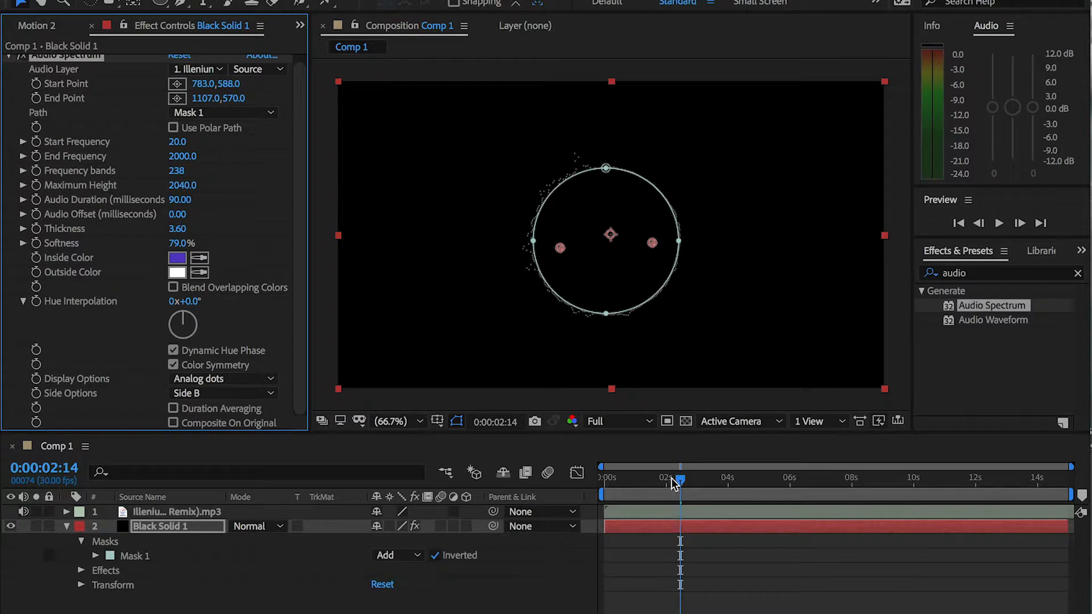
{"action": "left_click_drag", "start_coordinate": [675, 484], "coordinate": [605, 483]}
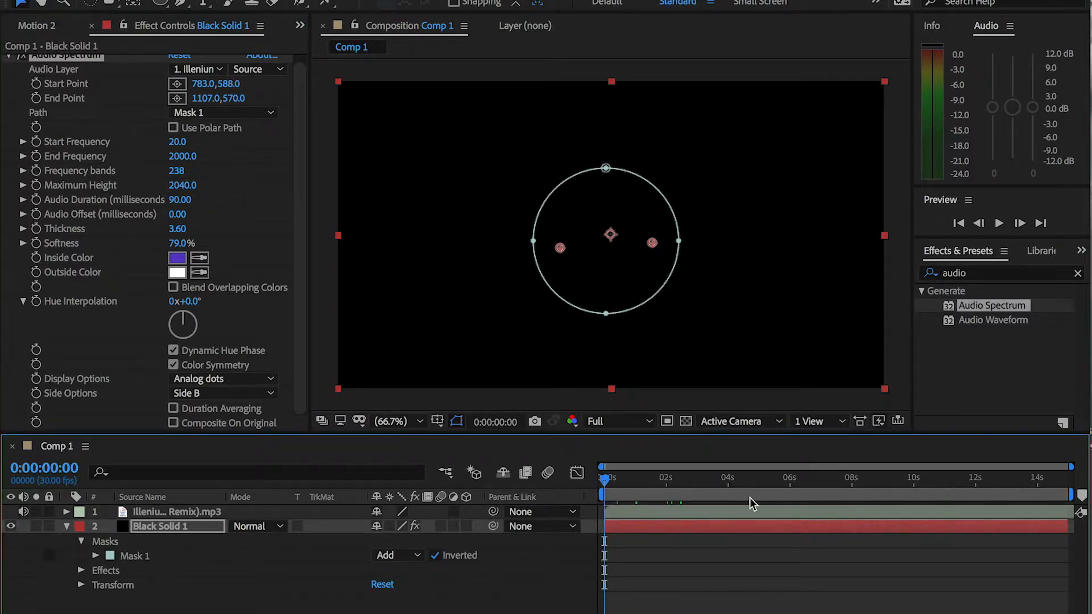
{"action": "key", "text": "space"}
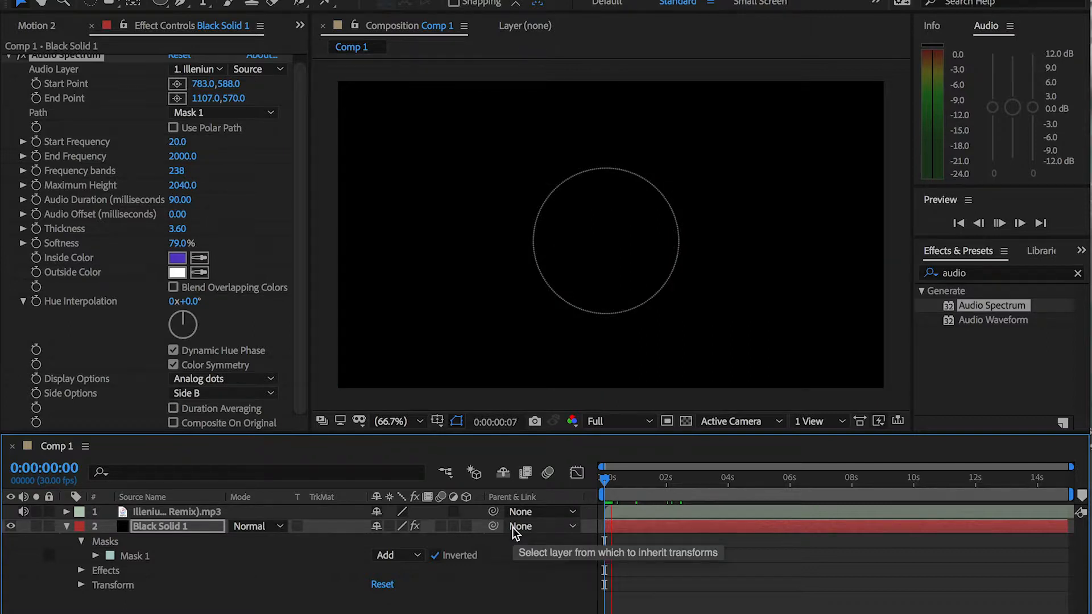
{"action": "key", "text": "space"}
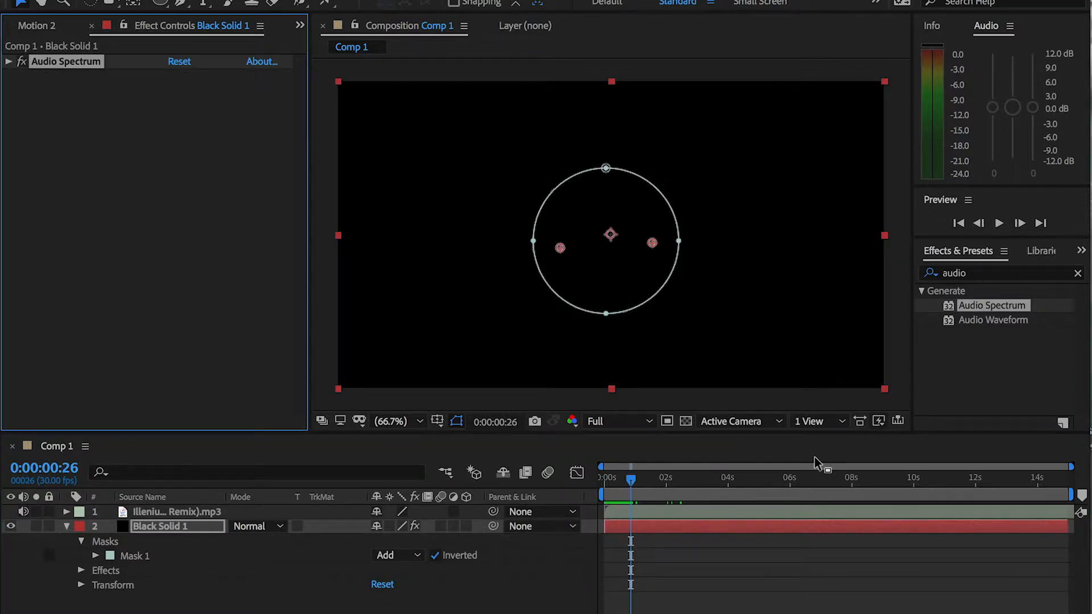
Search the effects for "gaus" and apply Gaussian Blur to the black solid below Audio Spectrum
{"action": "left_click", "coordinate": [1078, 273]}
{"action": "left_click", "coordinate": [1000, 273]}
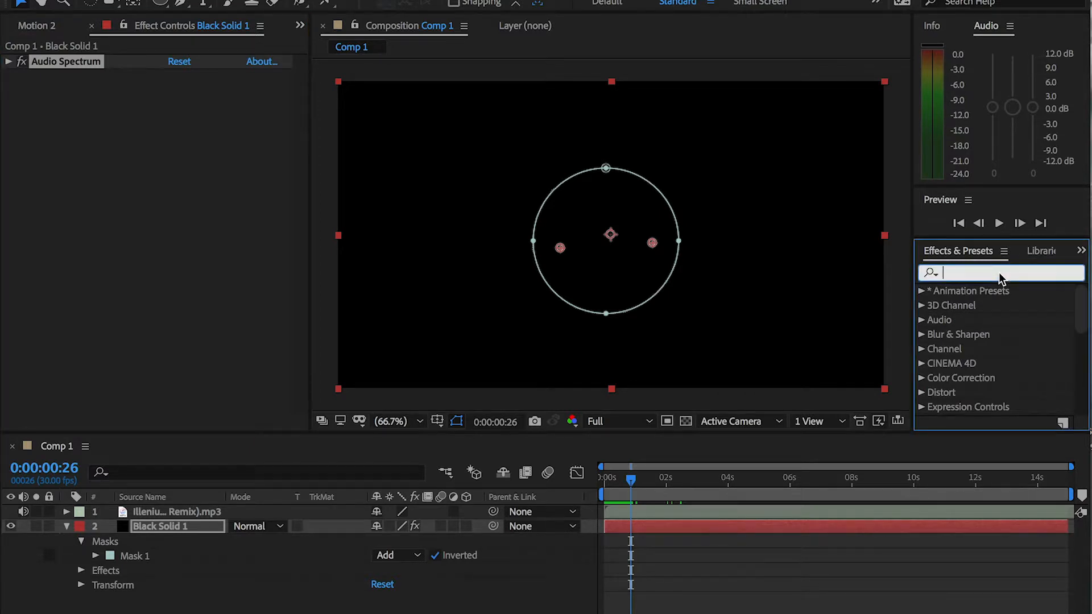
{"action": "type", "text": "gaus"}
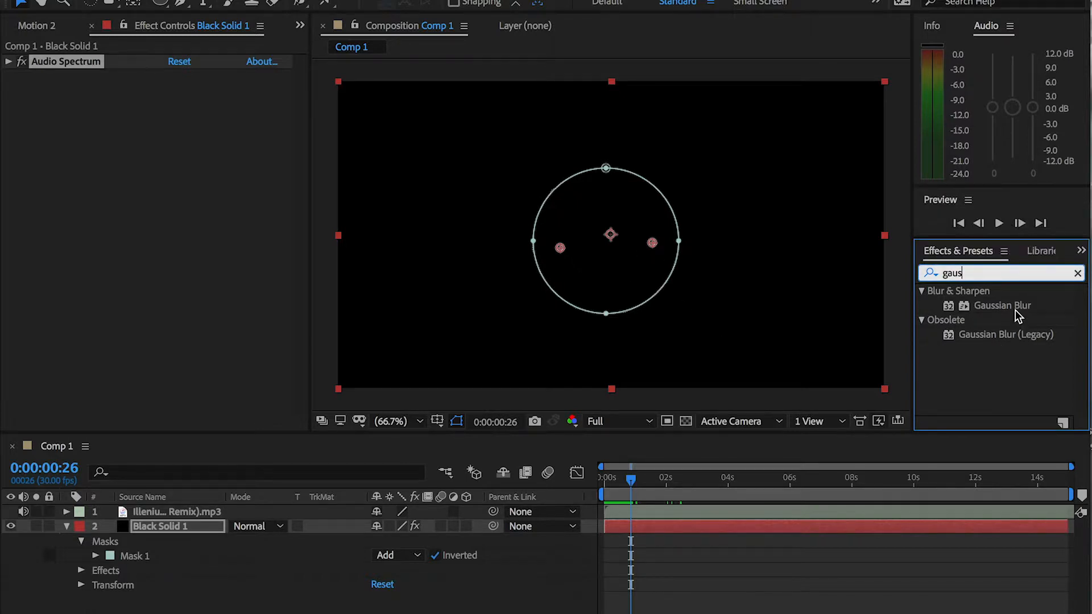
{"action": "left_click_drag", "start_coordinate": [1015, 309], "coordinate": [977, 298]}
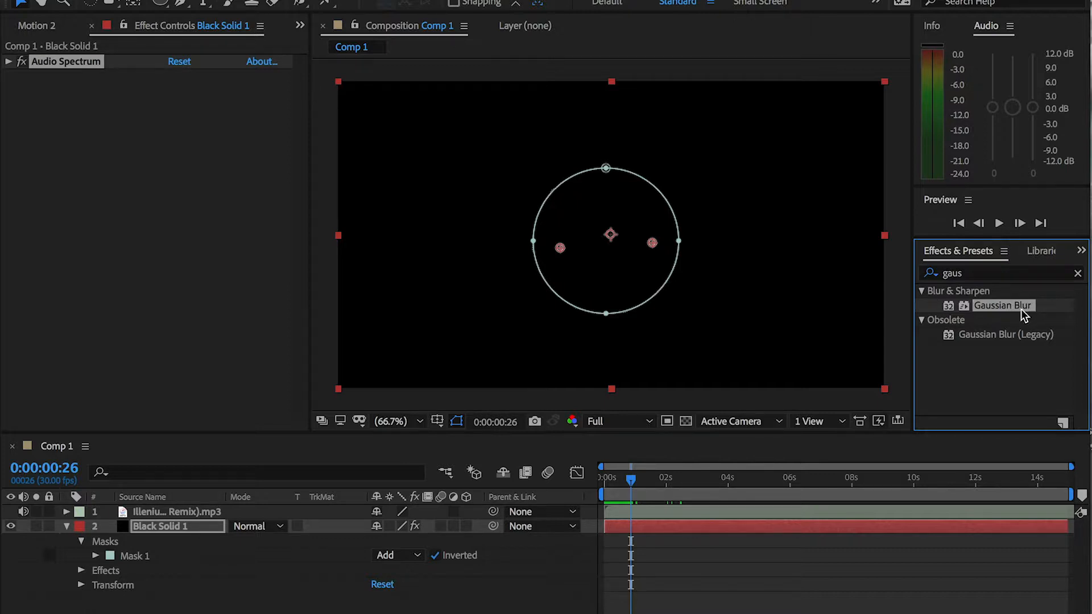
{"action": "left_click_drag", "start_coordinate": [1013, 306], "coordinate": [165, 145]}
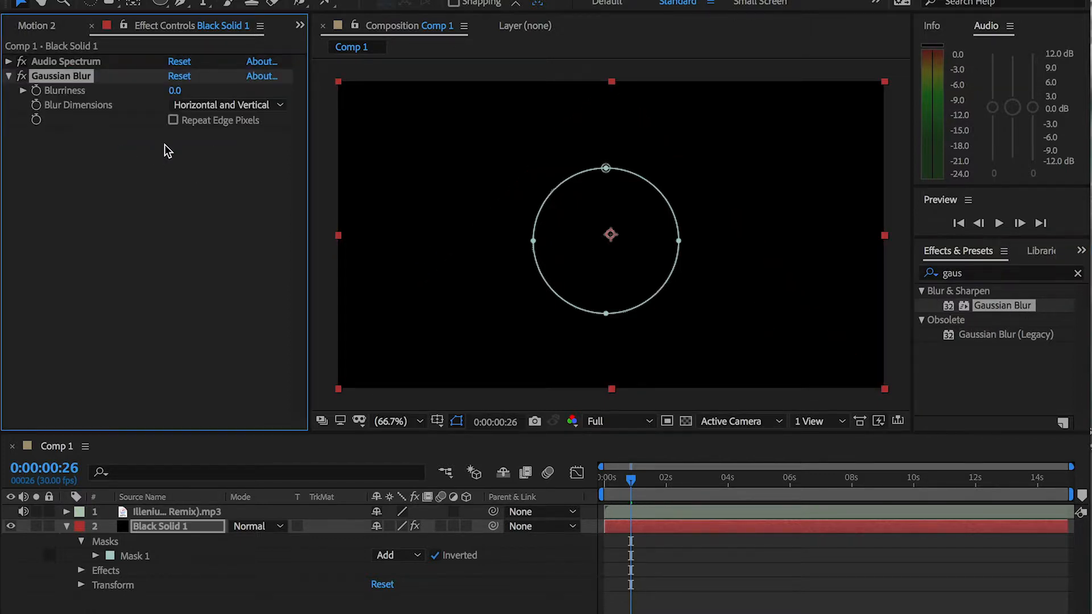
Raise the Gaussian Blur's Blurriness to 20.2, preview the blurred ring, and expand the Audio Spectrum settings
{"action": "key", "text": "space"}
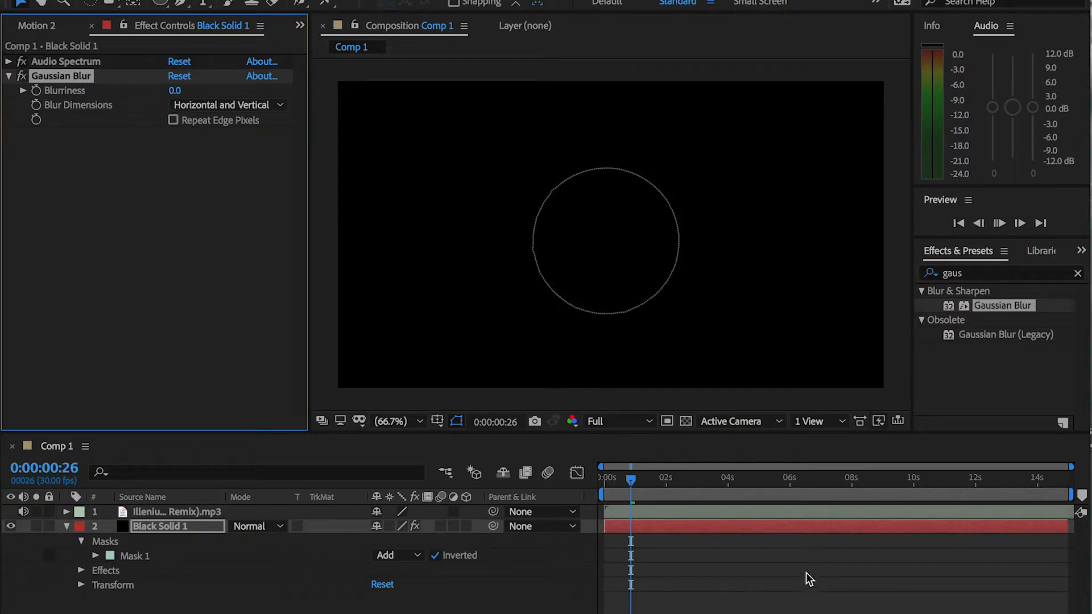
{"action": "left_click_drag", "start_coordinate": [174, 90], "coordinate": [343, 85]}
{"action": "key", "text": "space"}
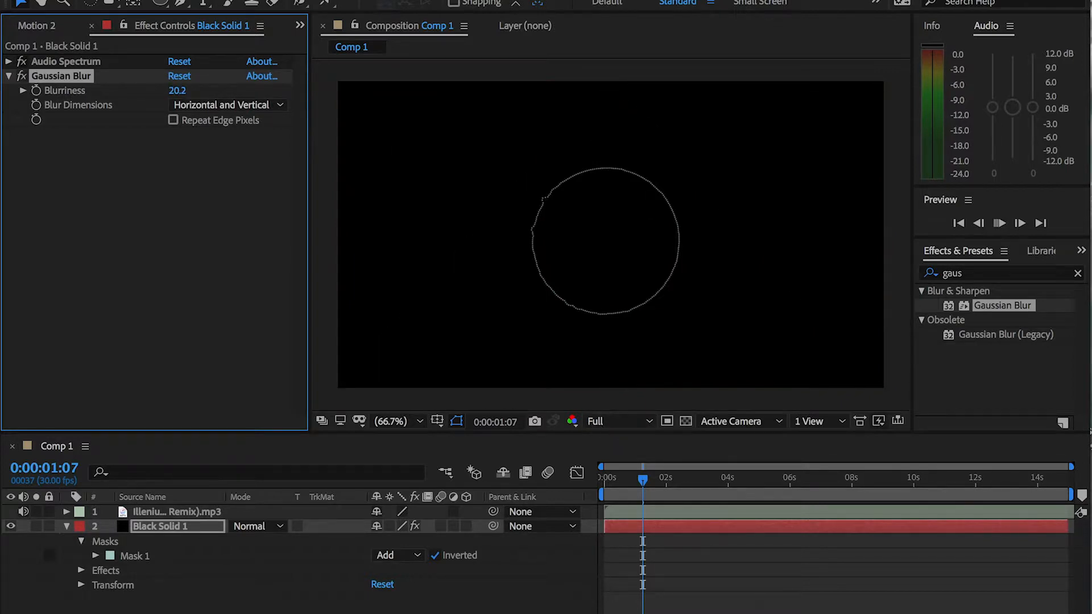
{"action": "key", "text": "space"}
{"action": "left_click", "coordinate": [8, 61]}
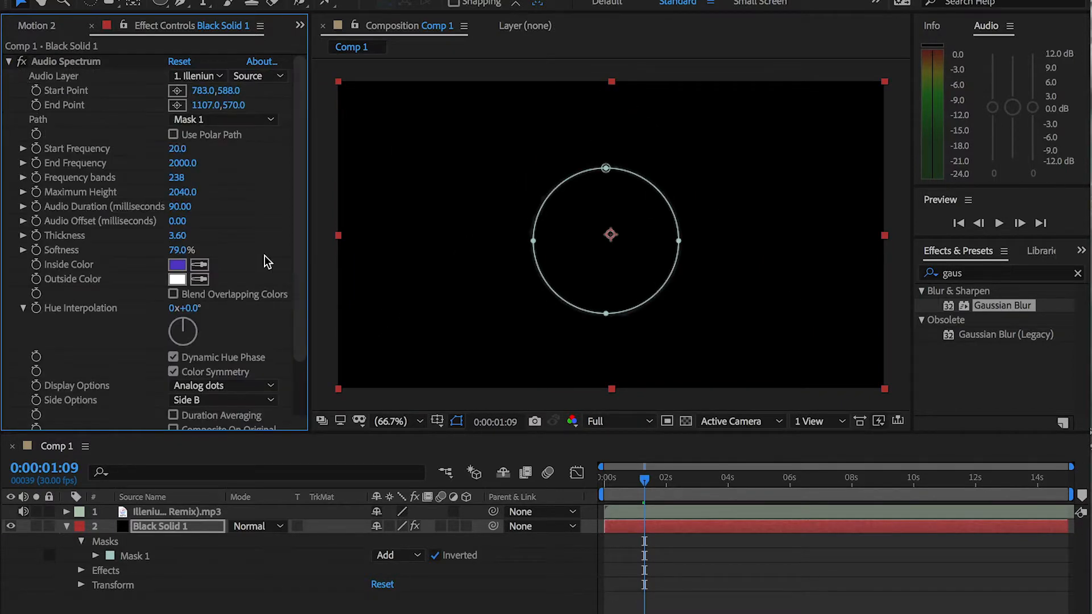
Set the Audio Spectrum's Display Options to Digital and preview the ring up to about 0:00:01:28
{"action": "scroll", "coordinate": [299, 285], "scroll_direction": "down", "scroll_amount": 3}
{"action": "left_click", "coordinate": [268, 335]}
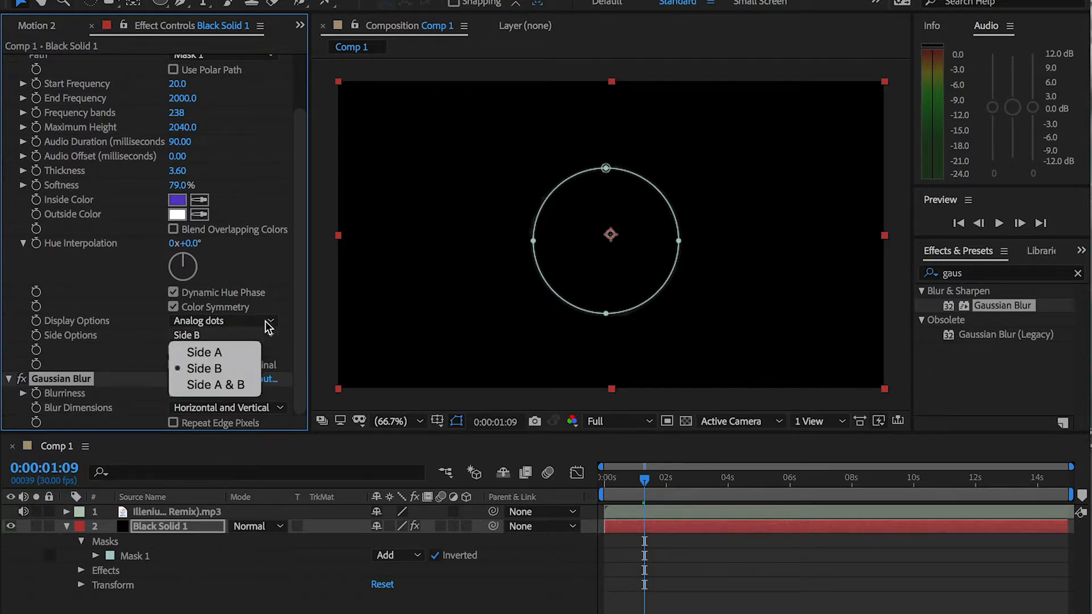
{"action": "left_click", "coordinate": [267, 332]}
{"action": "left_click", "coordinate": [266, 321]}
{"action": "left_click", "coordinate": [247, 338]}
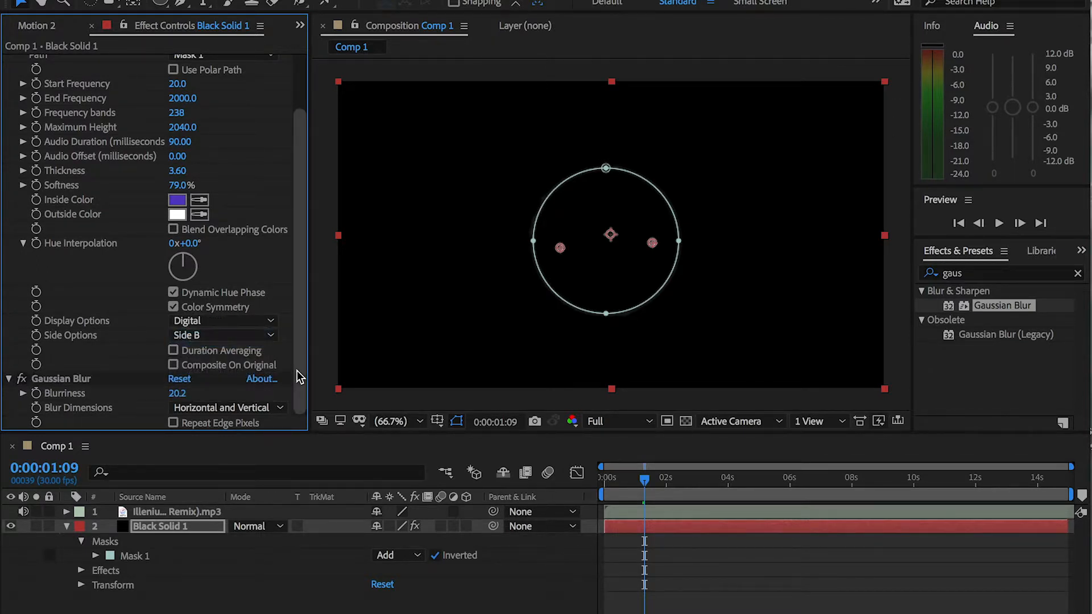
{"action": "key", "text": "space"}
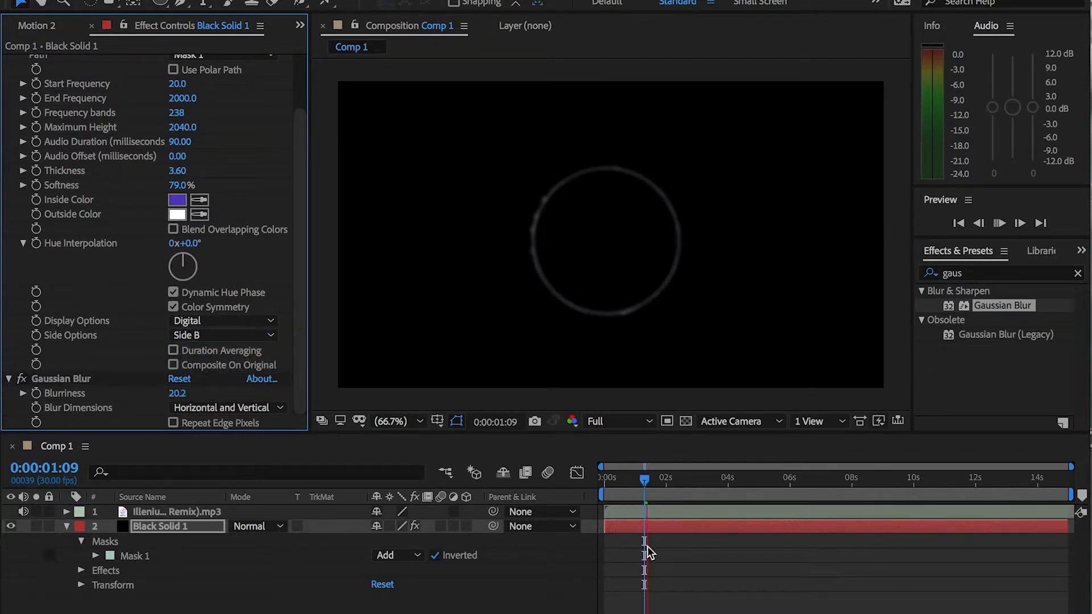
{"action": "left_click", "coordinate": [693, 476]}
{"action": "left_click_drag", "start_coordinate": [695, 481], "coordinate": [664, 478]}
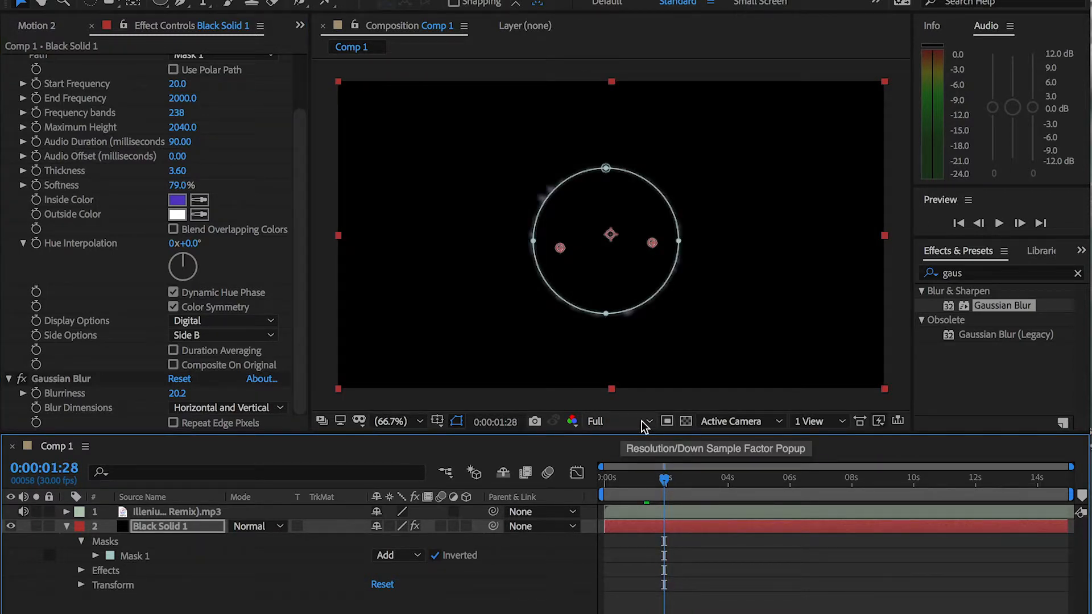
Lower the composition's preview resolution to Half and play the animation from 0:00:00:00
{"action": "left_click", "coordinate": [642, 421]}
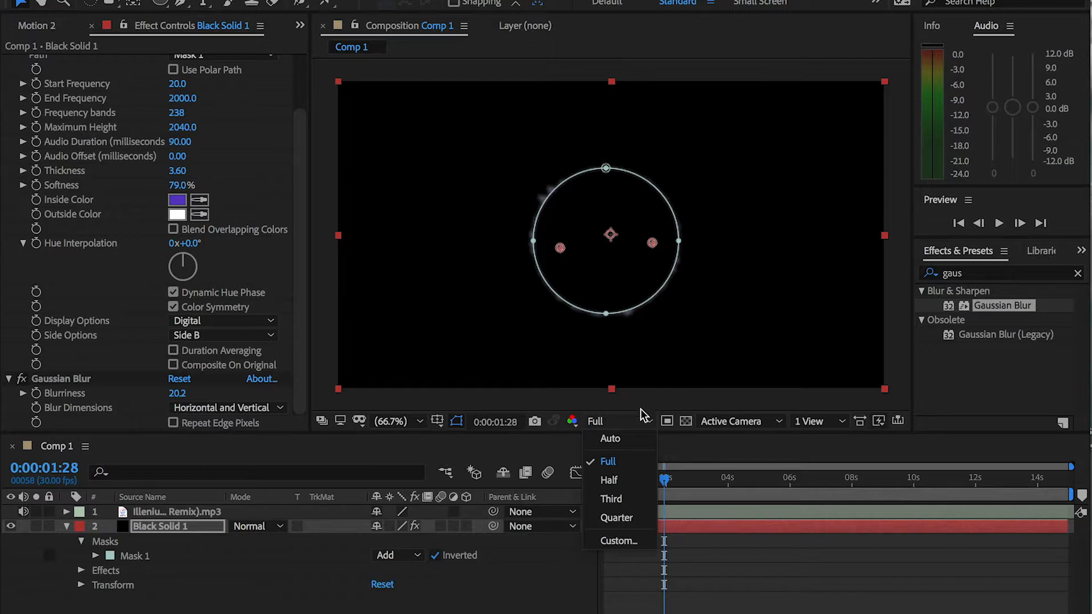
{"action": "left_click", "coordinate": [629, 480]}
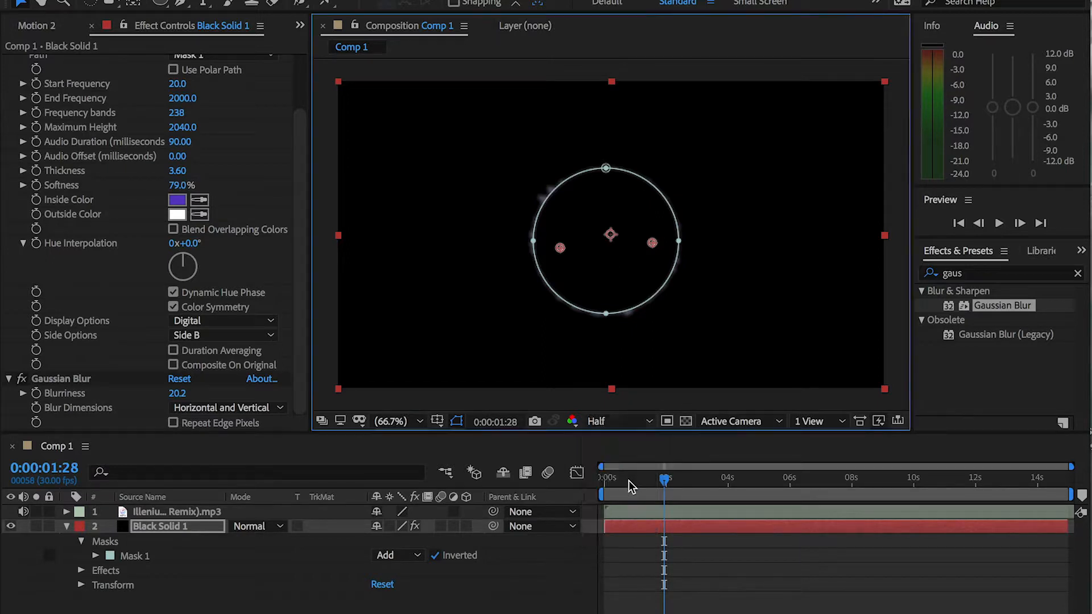
{"action": "left_click_drag", "start_coordinate": [664, 480], "coordinate": [580, 469]}
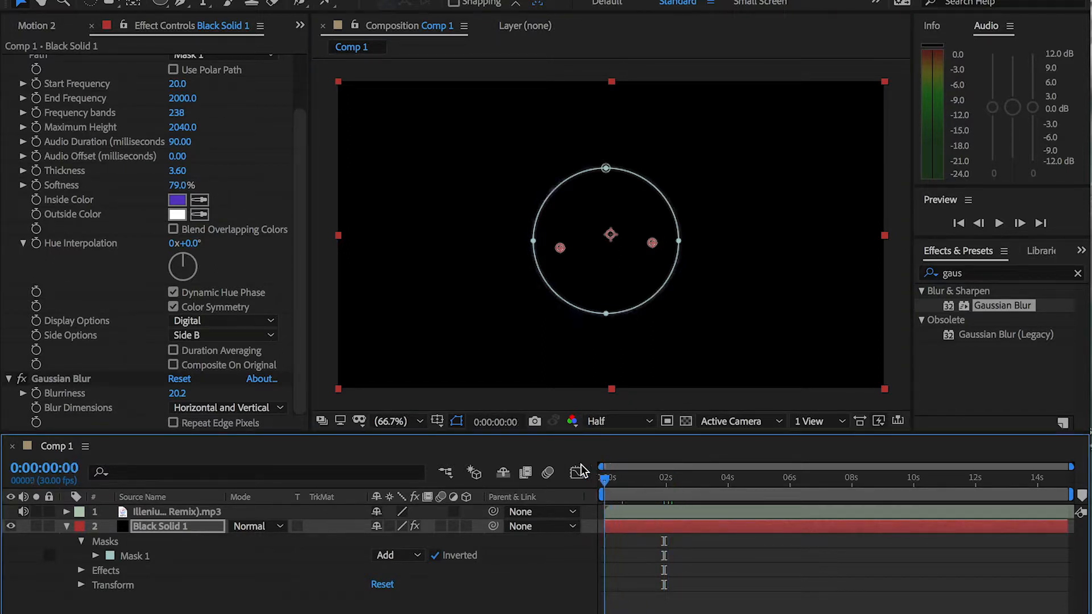
{"action": "key", "text": "space"}
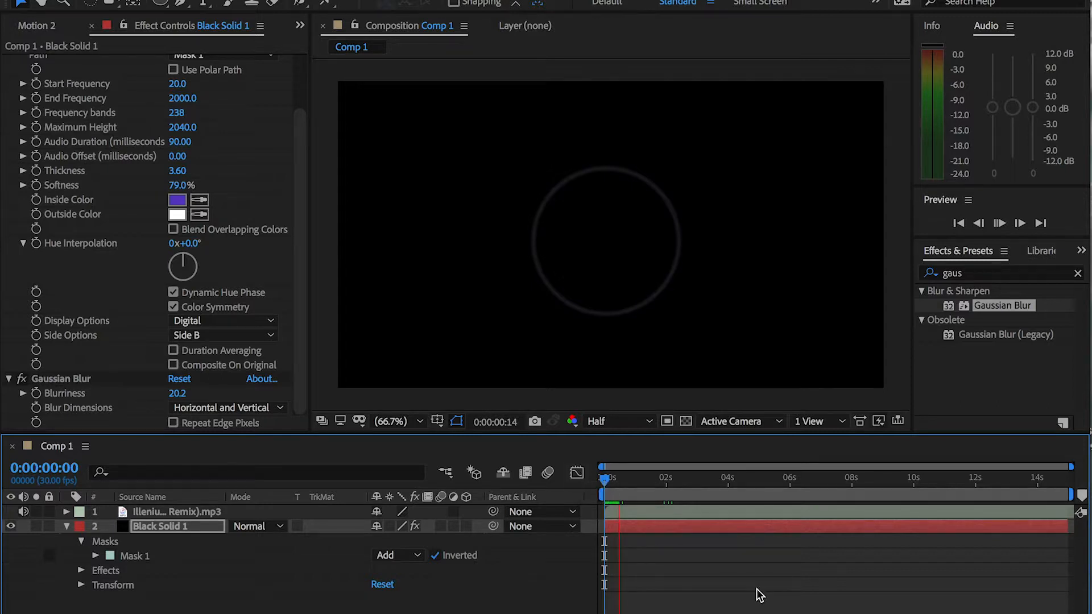
{"action": "key", "text": "space"}
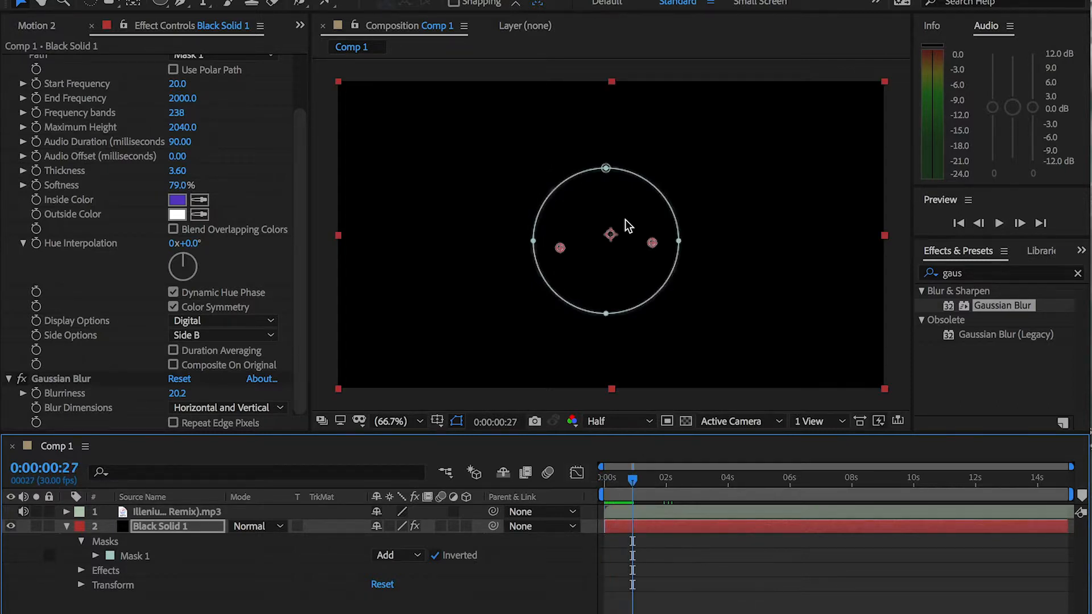
Undo the accidental duplication of the effects and duplicate the whole Black Solid 1 layer instead
{"action": "left_click", "coordinate": [664, 528]}
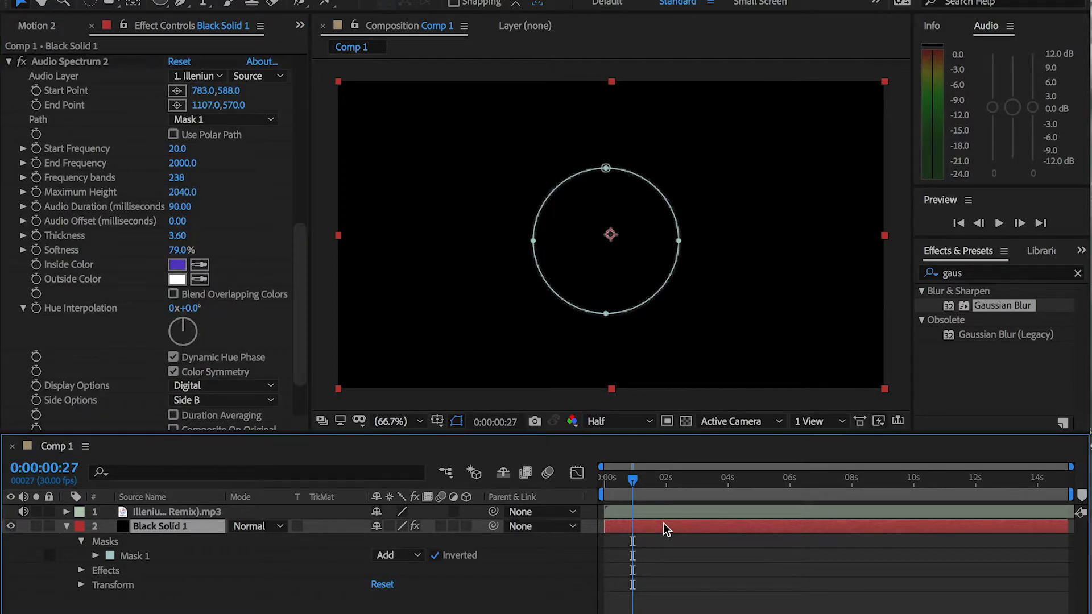
{"action": "key", "text": "super+z"}
{"action": "left_click", "coordinate": [664, 524]}
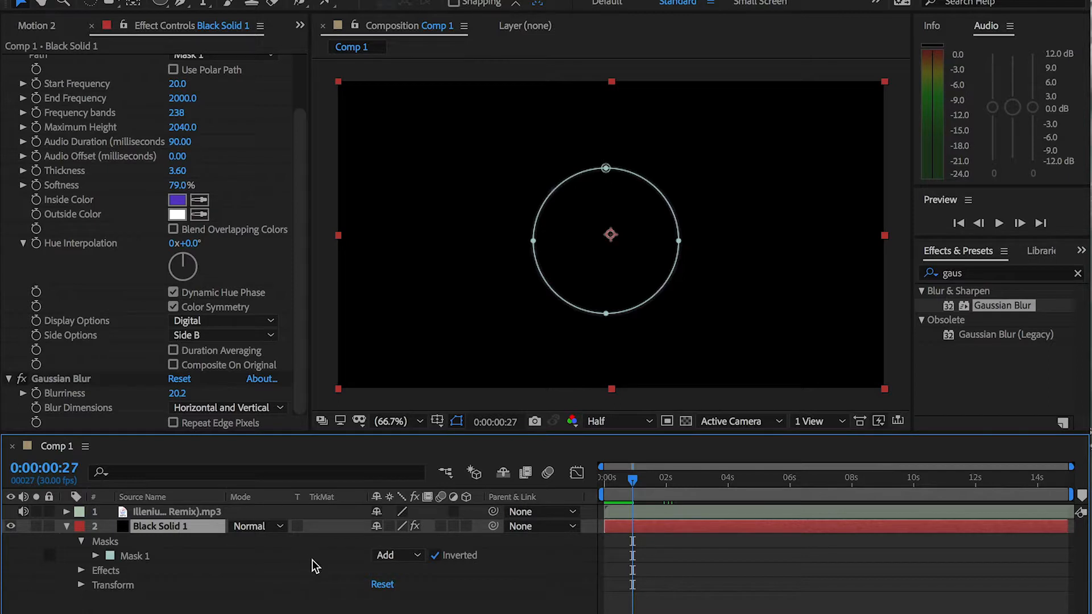
{"action": "key", "text": "super+d"}
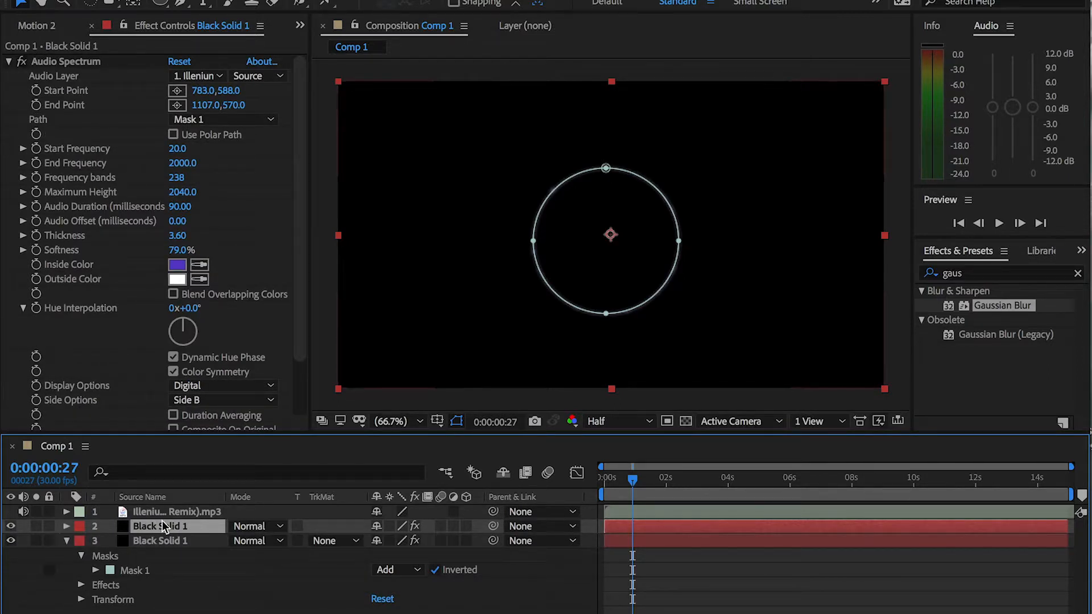
Delete Gaussian Blur from the upper Black Solid 1 copy and preview both layers together from 0:00:00:00
{"action": "scroll", "coordinate": [295, 361], "scroll_direction": "down", "scroll_amount": 3}
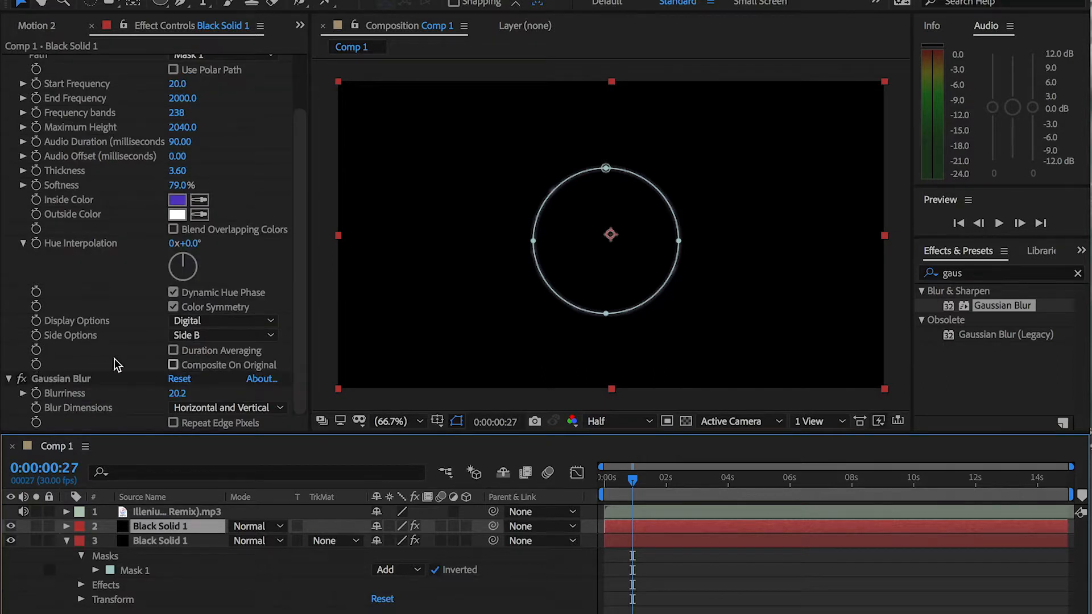
{"action": "left_click", "coordinate": [52, 378]}
{"action": "key", "text": "Delete"}
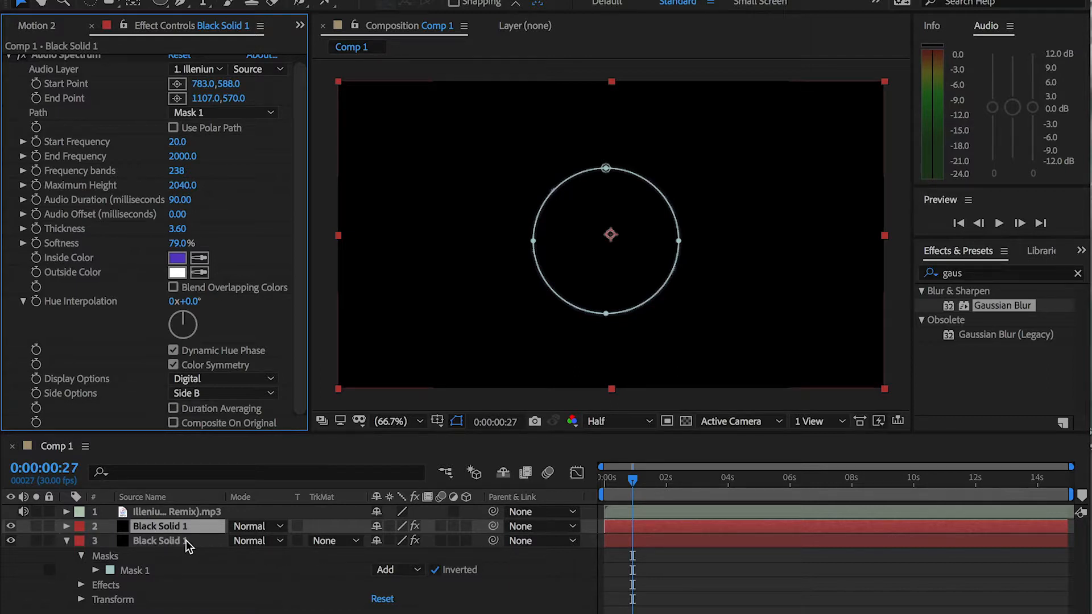
{"action": "left_click_drag", "start_coordinate": [626, 483], "coordinate": [605, 483]}
{"action": "key", "text": "space"}
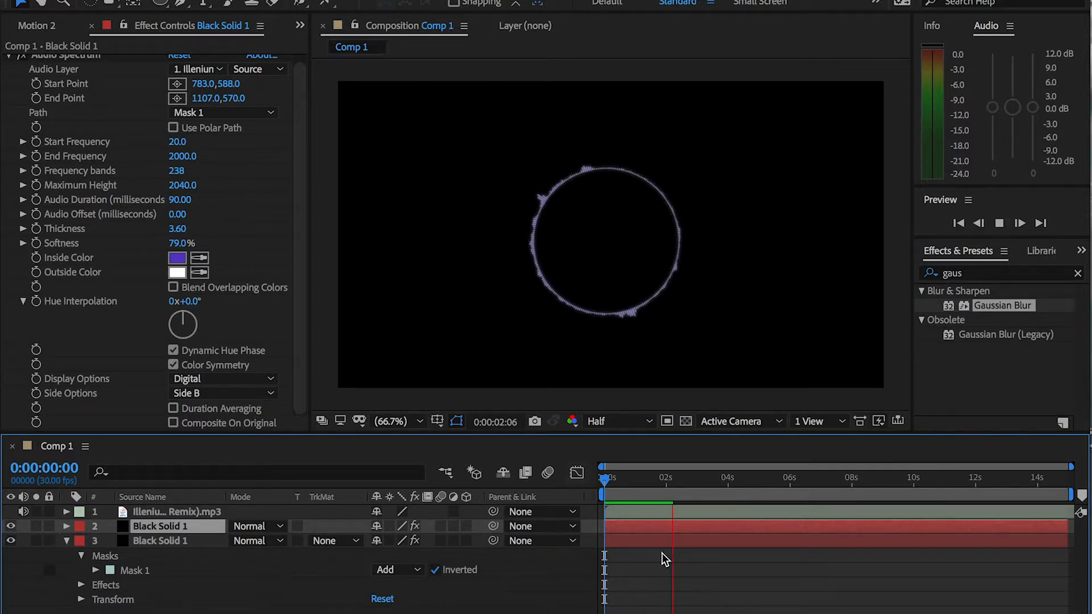
{"action": "key", "text": "space"}
Search the effects for "glow" and apply the Stylize Glow effect to the lower Black Solid 1 layer
{"action": "left_click", "coordinate": [1078, 273]}
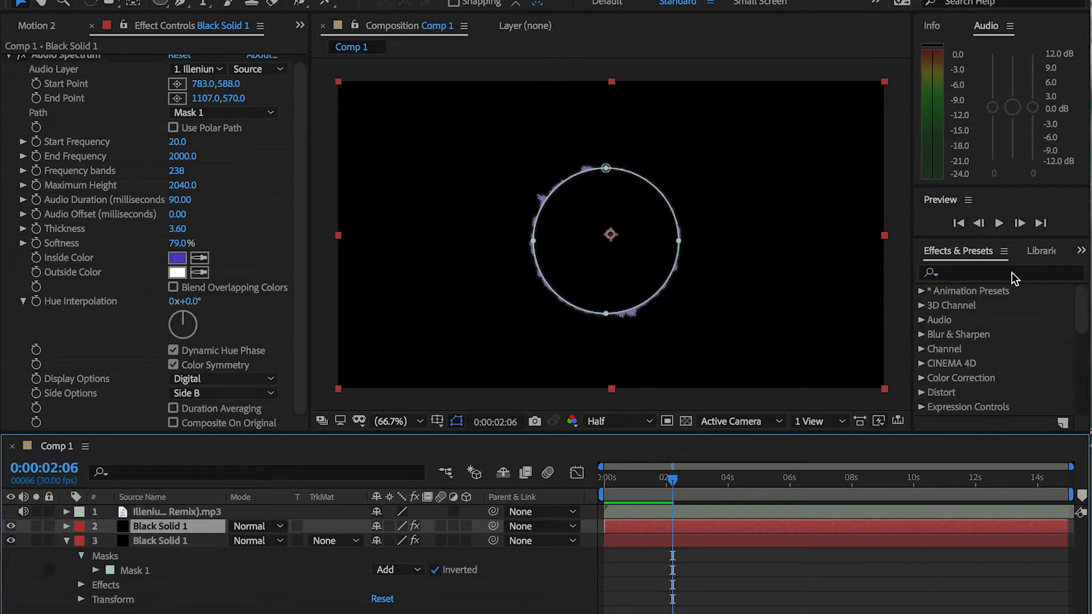
{"action": "type", "text": "glow"}
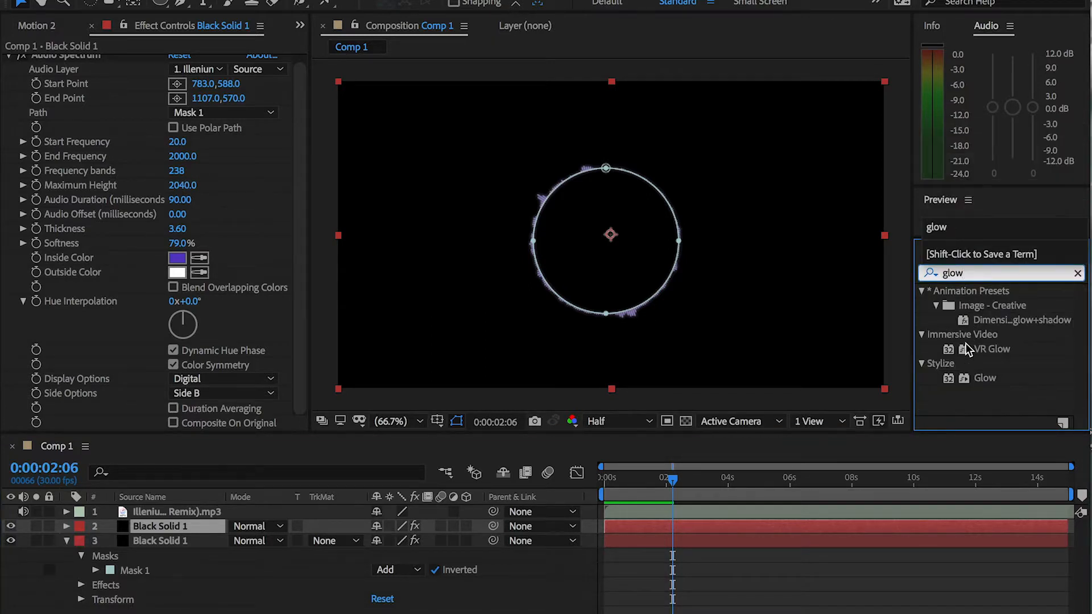
{"action": "left_click_drag", "start_coordinate": [991, 380], "coordinate": [627, 539]}
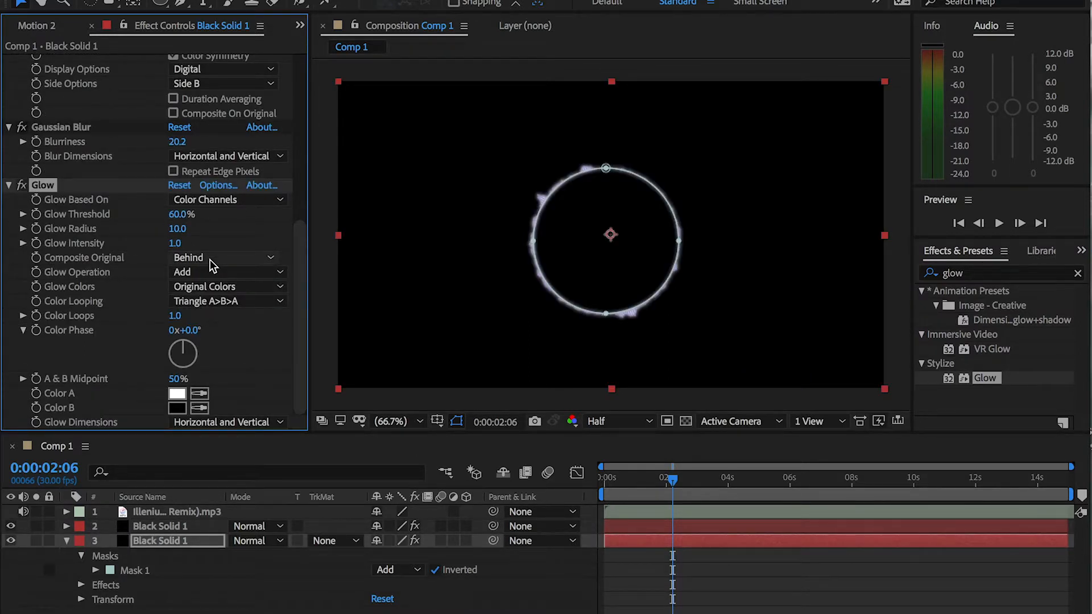
Set the Glow Radius to 97.0 and the Glow Intensity to 10 on the lower black solid
{"action": "left_click_drag", "start_coordinate": [178, 236], "coordinate": [245, 224]}
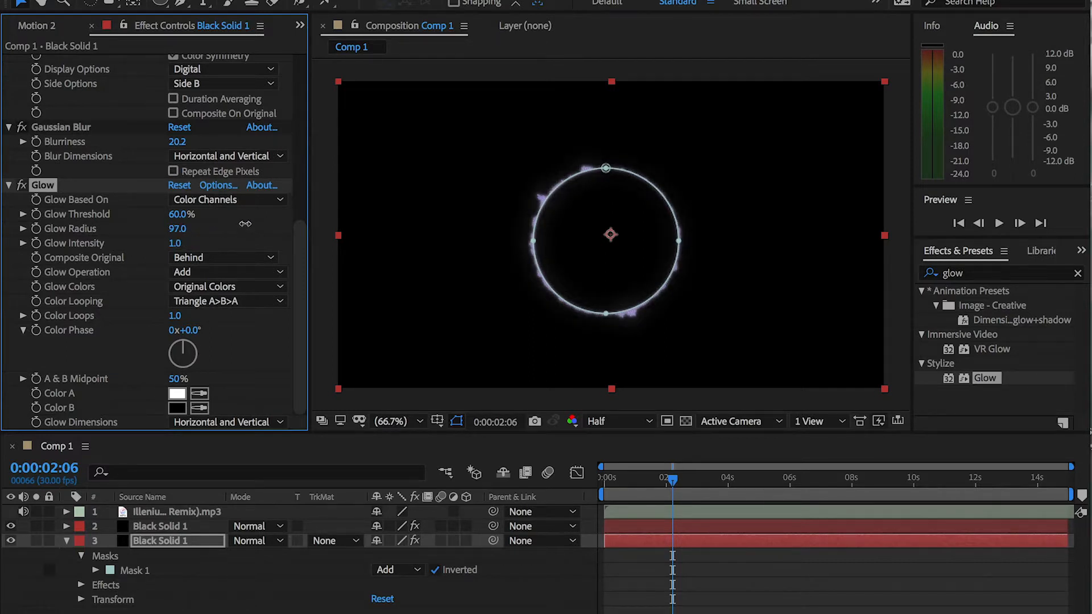
{"action": "left_click_drag", "start_coordinate": [177, 244], "coordinate": [269, 241]}
{"action": "left_click", "coordinate": [169, 246]}
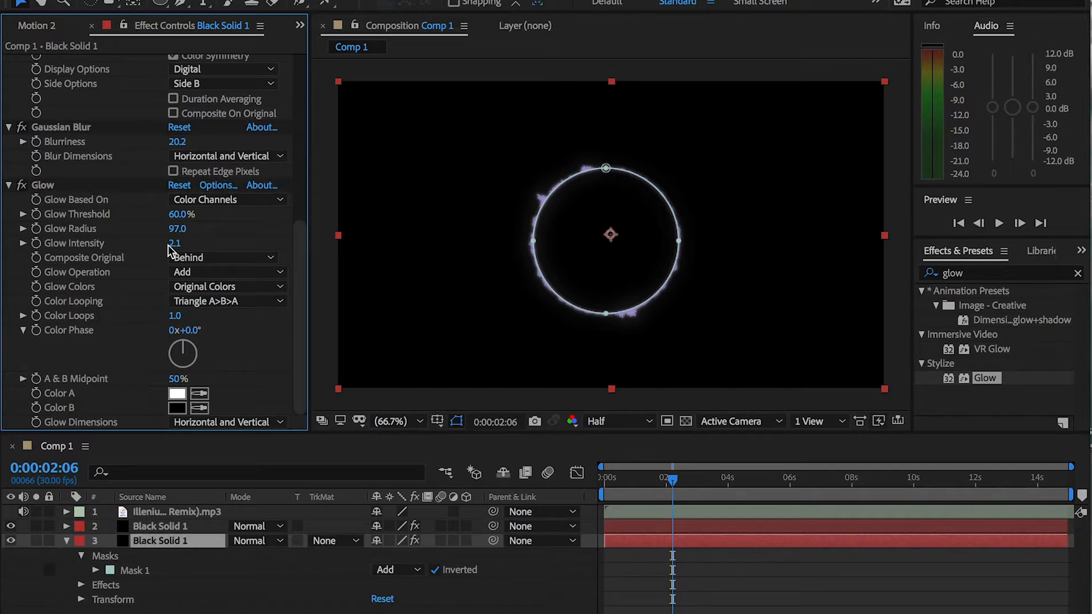
{"action": "left_click", "coordinate": [174, 244]}
{"action": "type", "text": "10"}
{"action": "key", "text": "Return"}
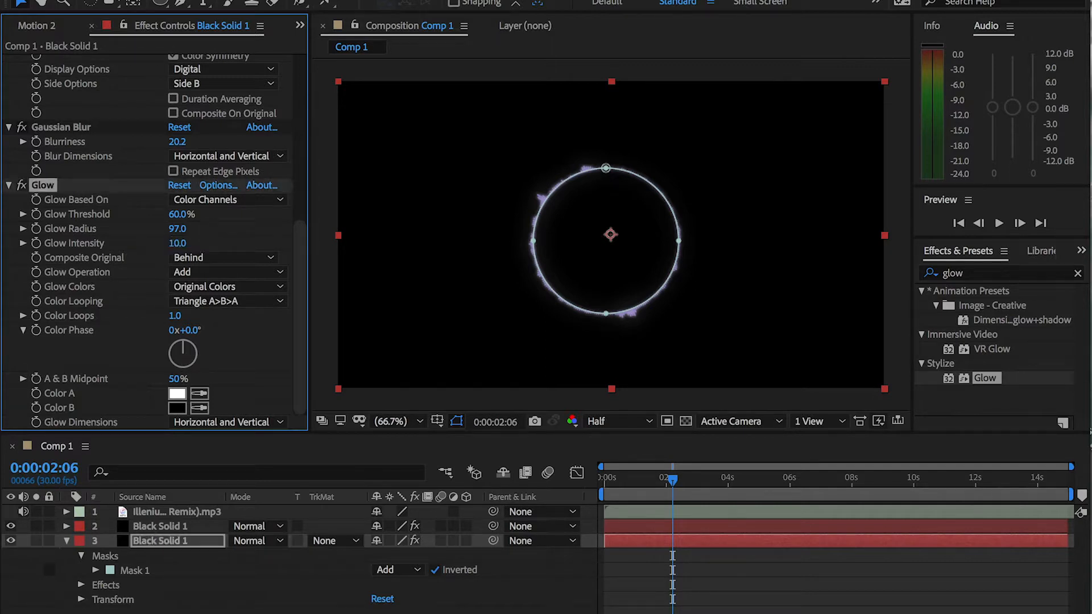
Preview the glowing spectrum from 0:00:00:00 and review the lower solid's Audio Spectrum, Gaussian Blur and Glow settings
{"action": "left_click_drag", "start_coordinate": [671, 479], "coordinate": [566, 473]}
{"action": "key", "text": "space"}
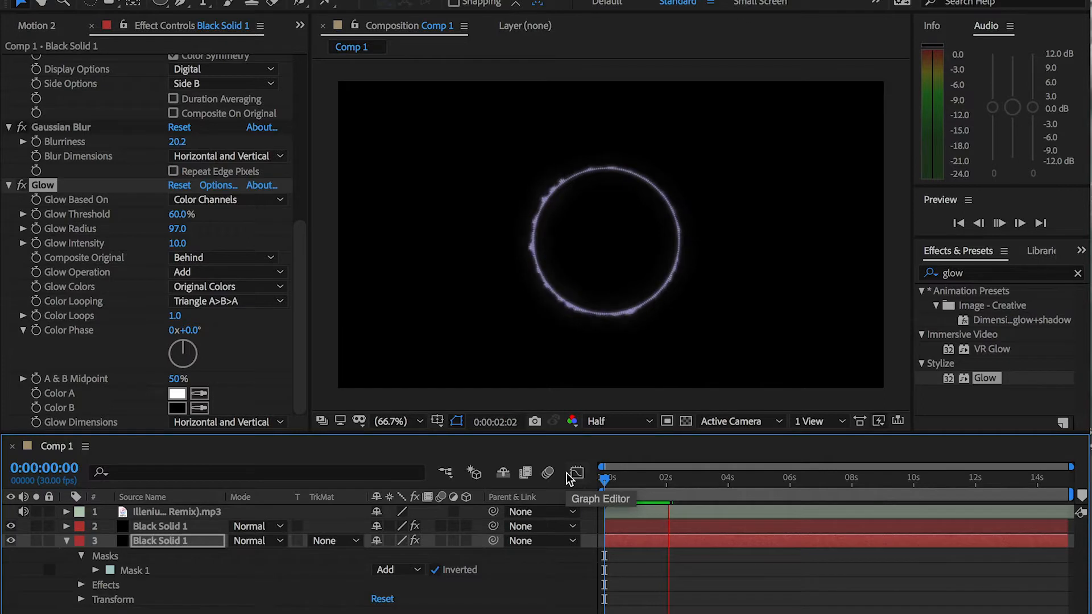
{"action": "key", "text": "space"}
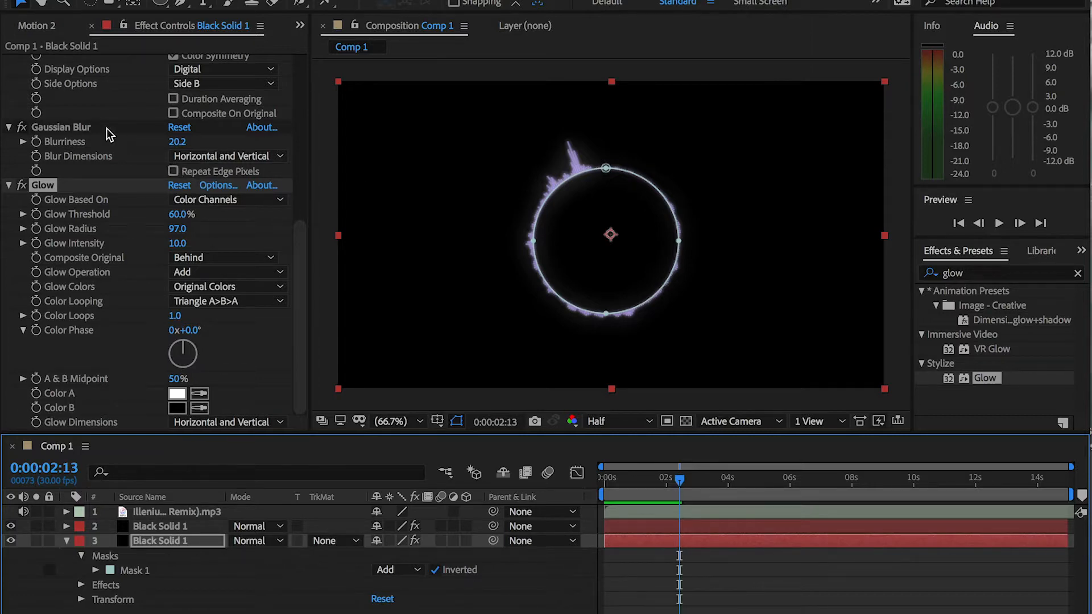
{"action": "scroll", "coordinate": [107, 135], "scroll_direction": "up", "scroll_amount": 10}
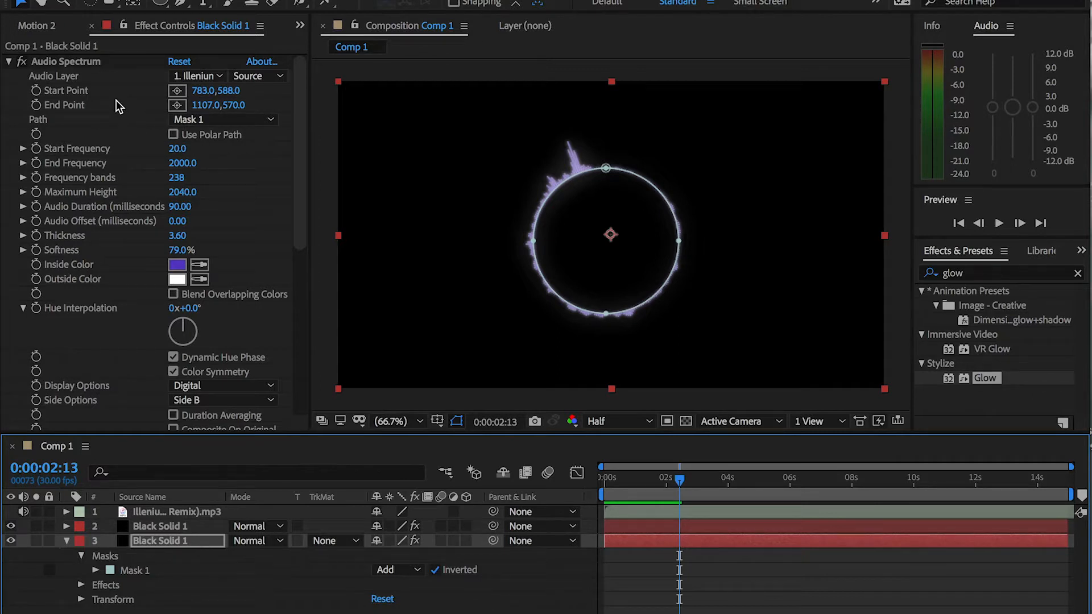
{"action": "scroll", "coordinate": [116, 100], "scroll_direction": "down", "scroll_amount": 5}
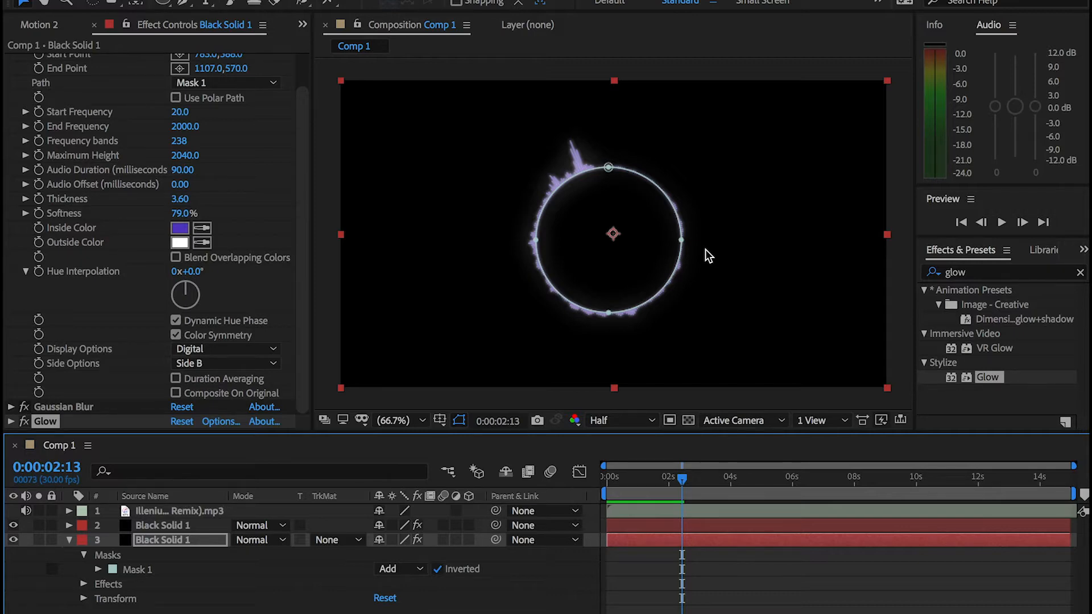
Bring Particle Ring.mp4 from the AudioSpectrum folder in Finder into Comp 1 as the topmost layer
{"action": "key", "text": "ctrl+Up"}
{"action": "left_click", "coordinate": [240, 110]}
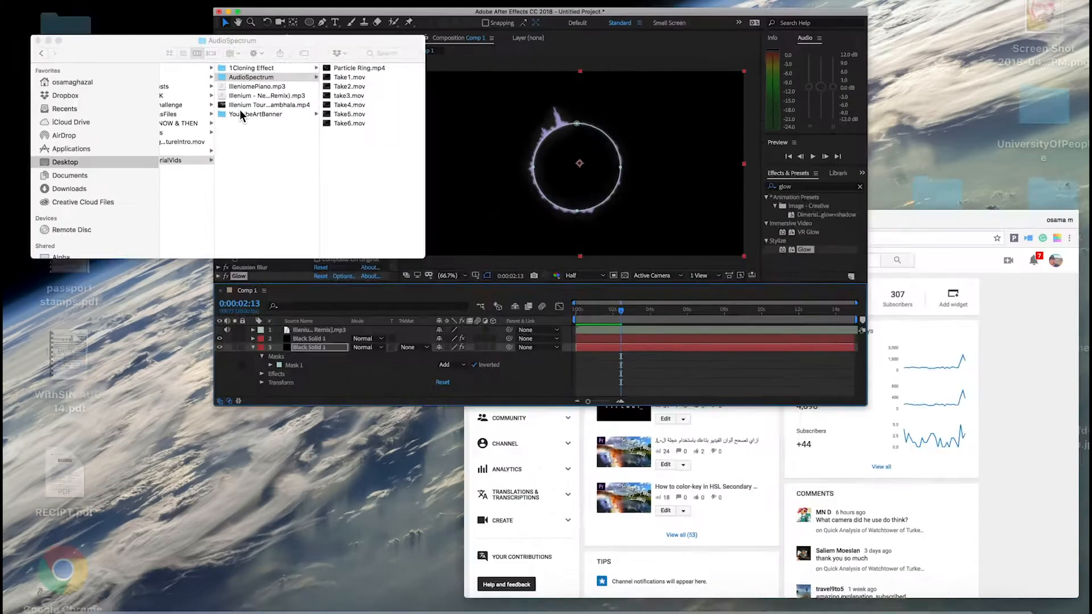
{"action": "left_click_drag", "start_coordinate": [622, 117], "coordinate": [251, 584]}
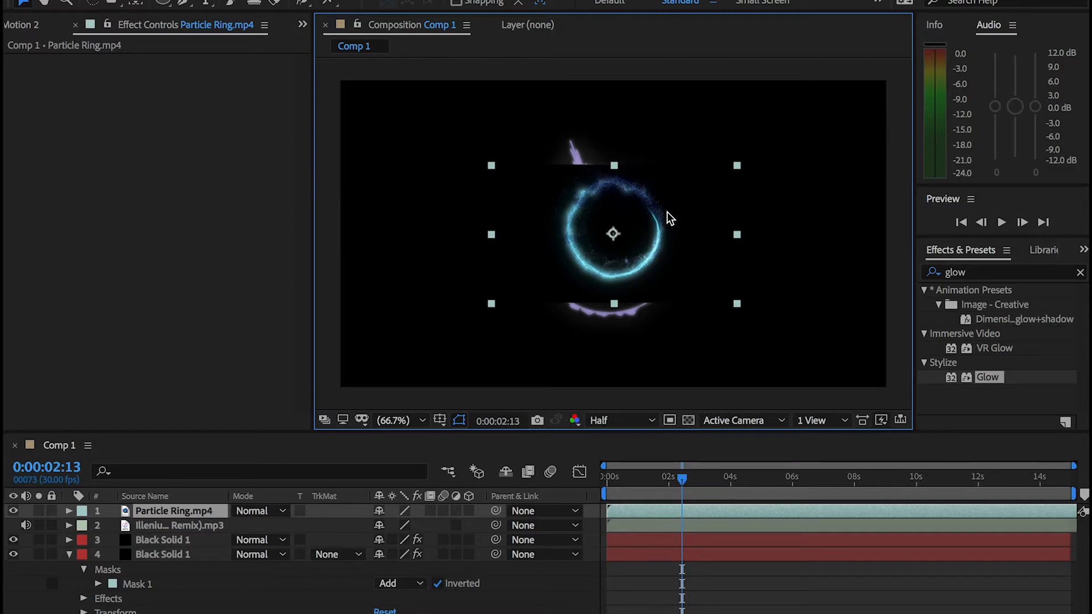
Scale the Particle Ring.mp4 layer to 160% and lower its opacity to 67%
{"action": "left_click", "coordinate": [188, 512]}
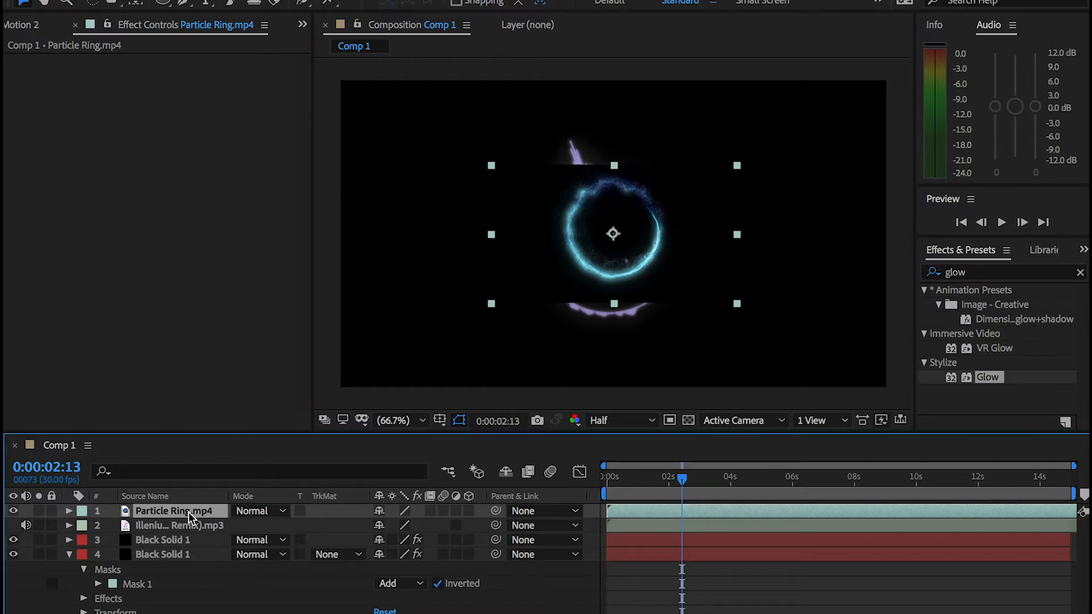
{"action": "key", "text": "s"}
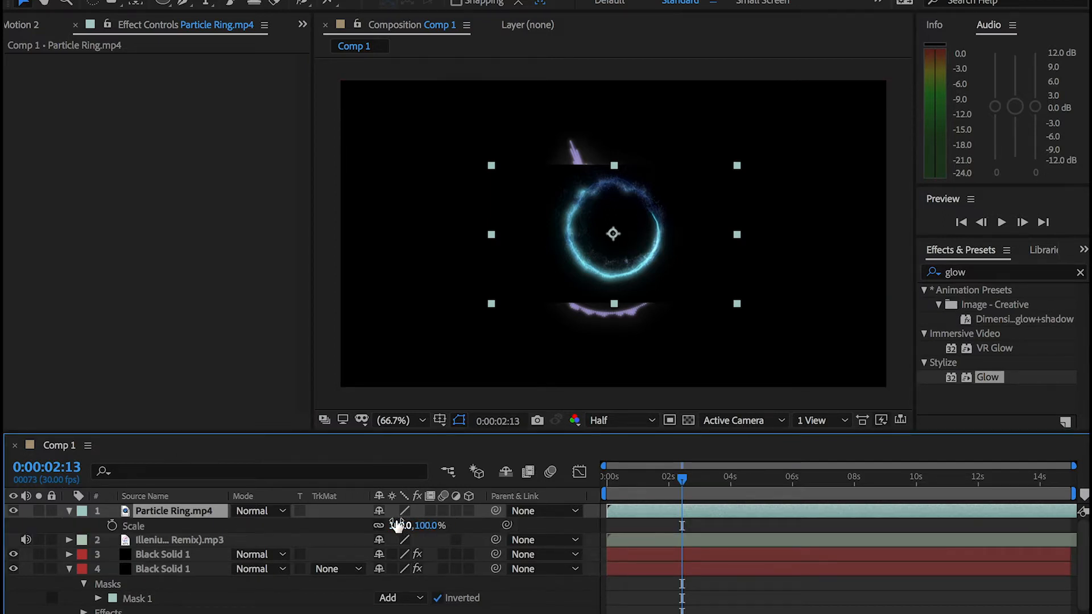
{"action": "left_click_drag", "start_coordinate": [404, 526], "coordinate": [449, 526]}
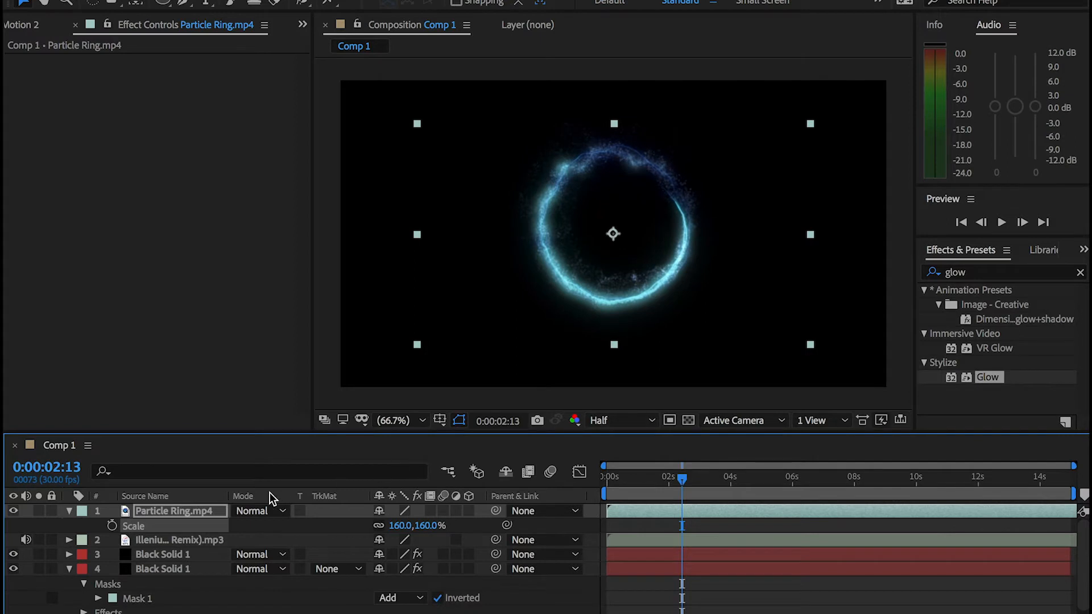
{"action": "key", "text": "t"}
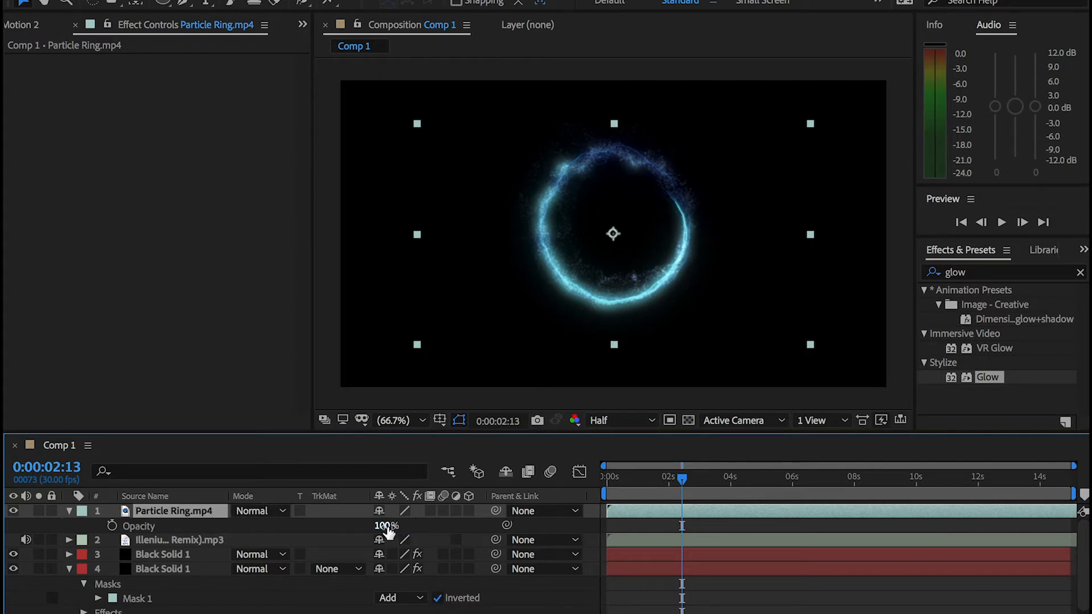
{"action": "left_click_drag", "start_coordinate": [382, 526], "coordinate": [355, 526]}
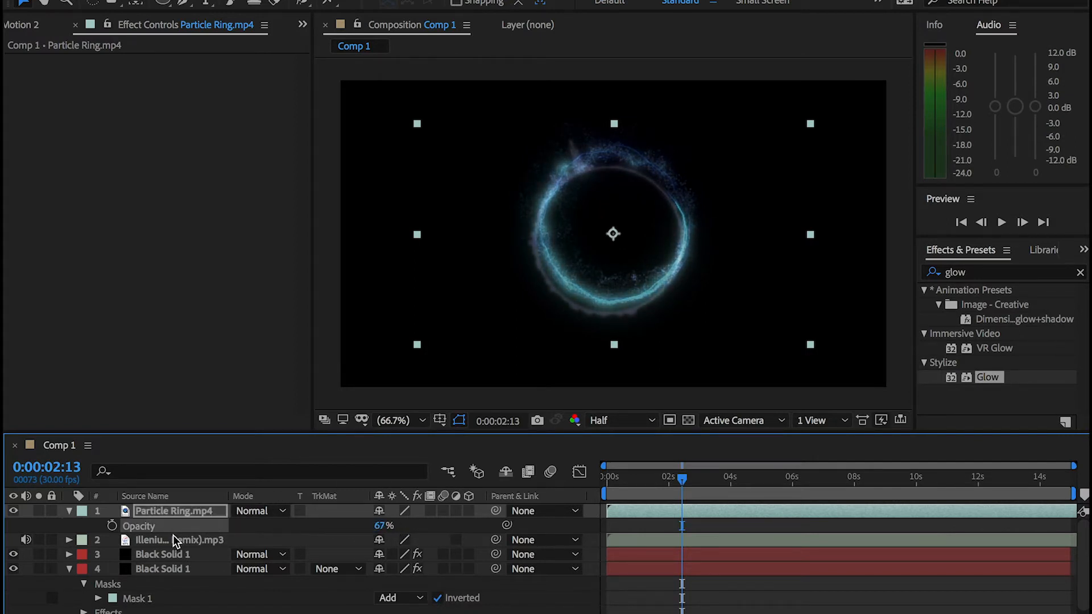
Enlarge Particle Ring.mp4 to 168% and move it slightly so its ring lines up with the spectrum circle
{"action": "left_click", "coordinate": [180, 514]}
{"action": "key", "text": "s"}
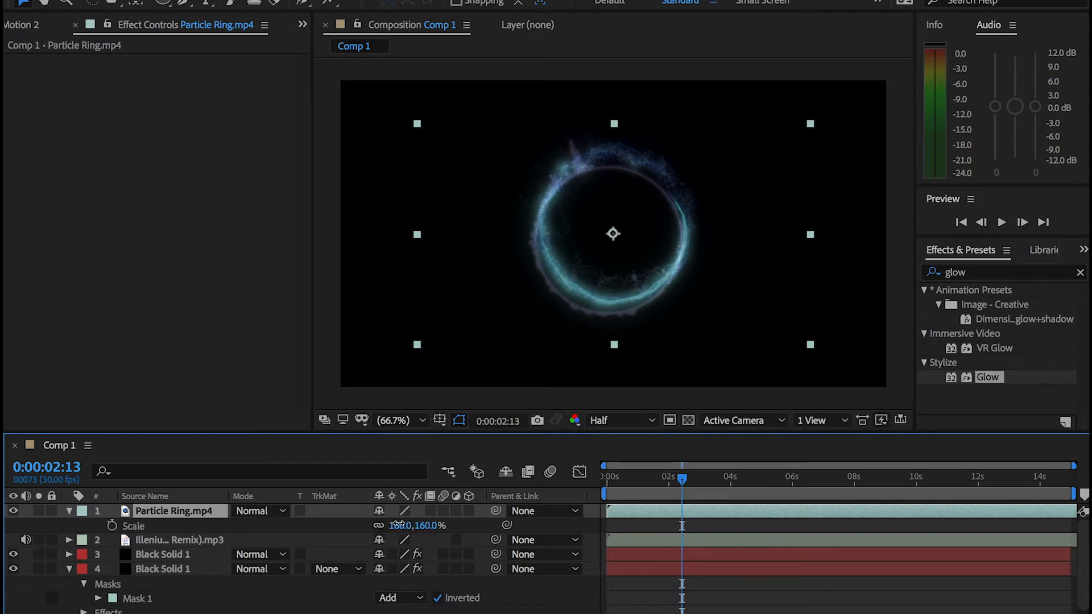
{"action": "left_click_drag", "start_coordinate": [398, 525], "coordinate": [403, 525]}
{"action": "left_click_drag", "start_coordinate": [739, 223], "coordinate": [721, 234]}
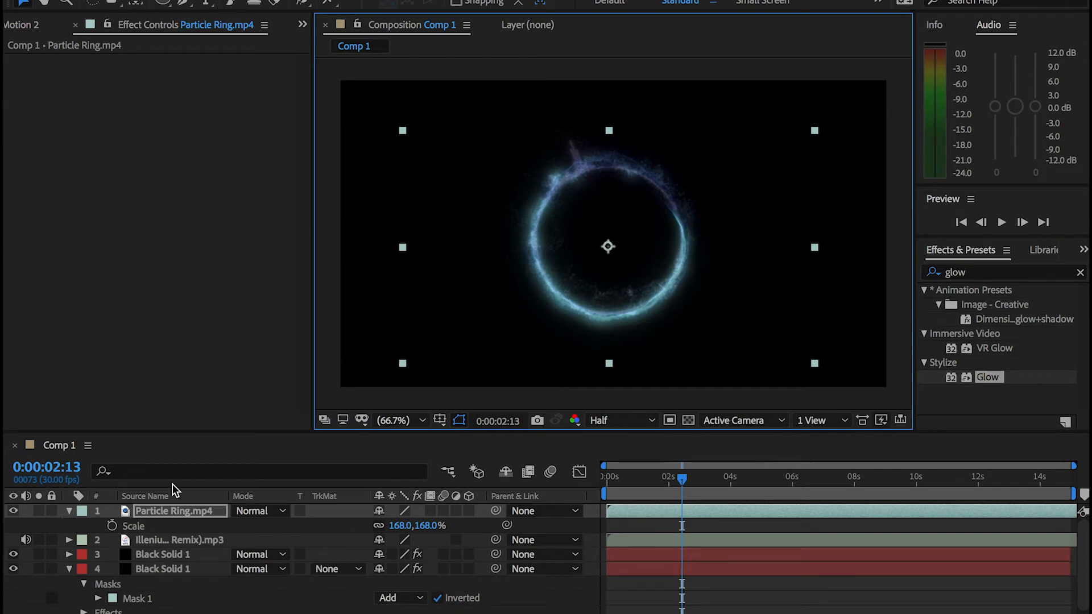
Set the blending mode of Particle Ring.mp4 to Add and preview the combined animation from 0:00:00:00
{"action": "left_click", "coordinate": [161, 510]}
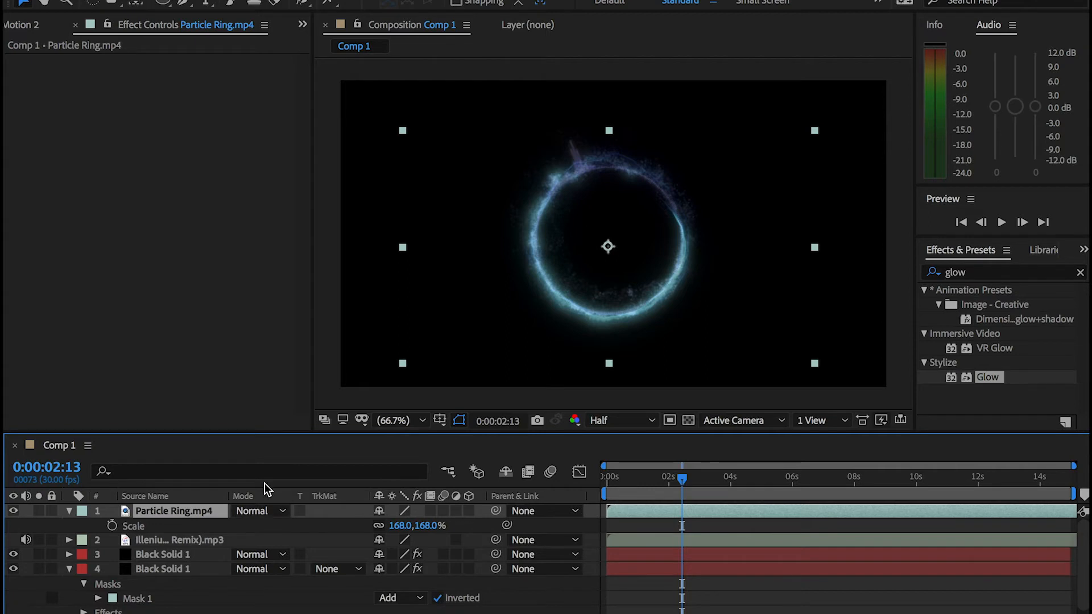
{"action": "left_click", "coordinate": [265, 512]}
{"action": "scroll", "coordinate": [288, 562], "scroll_direction": "down", "scroll_amount": 5}
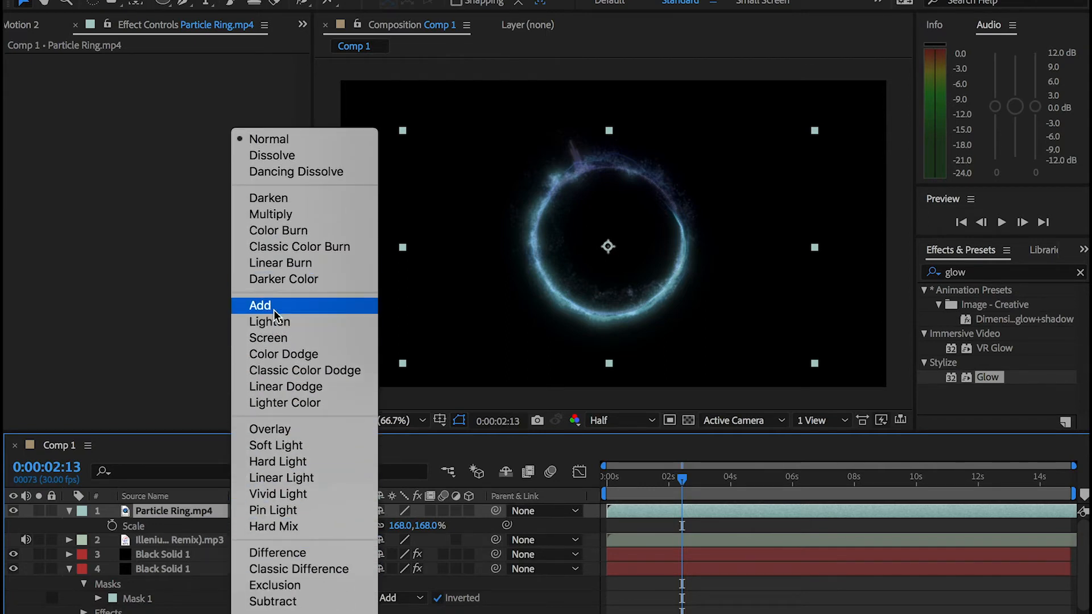
{"action": "left_click", "coordinate": [274, 309]}
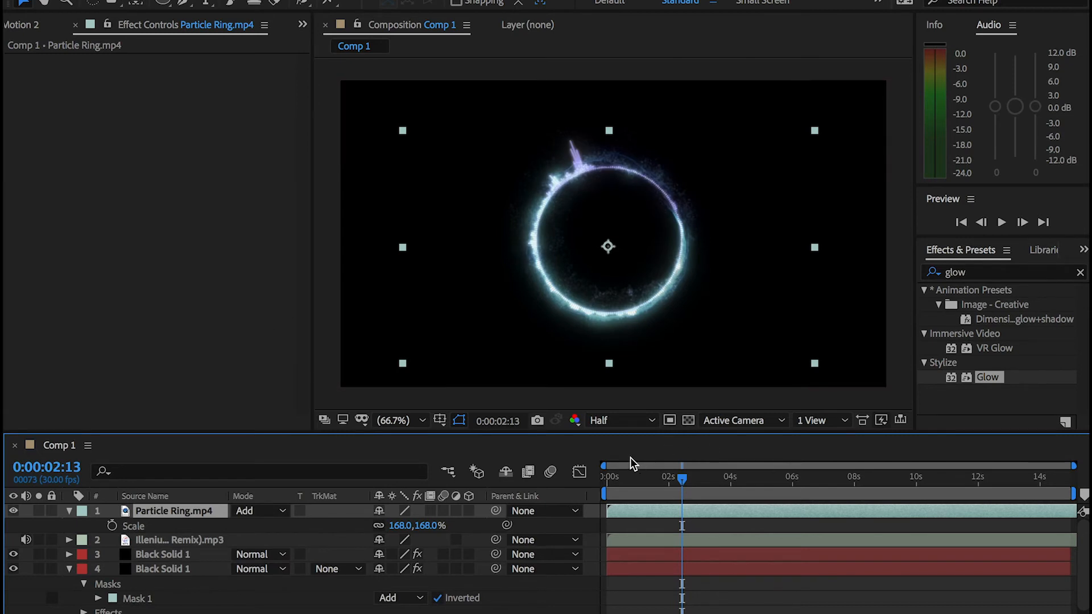
{"action": "left_click", "coordinate": [613, 480]}
{"action": "key", "text": "space"}
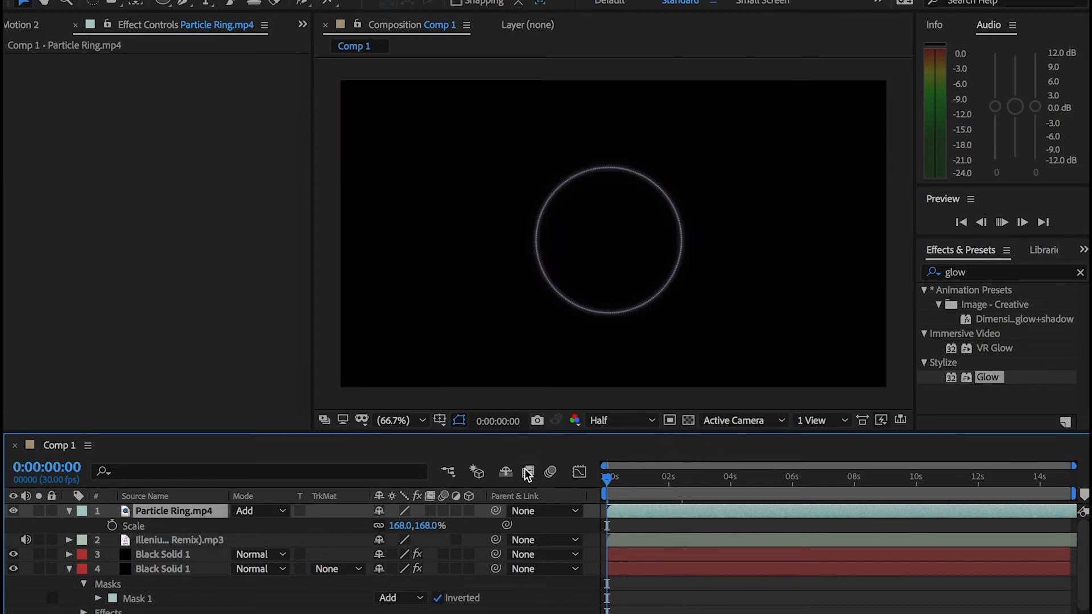